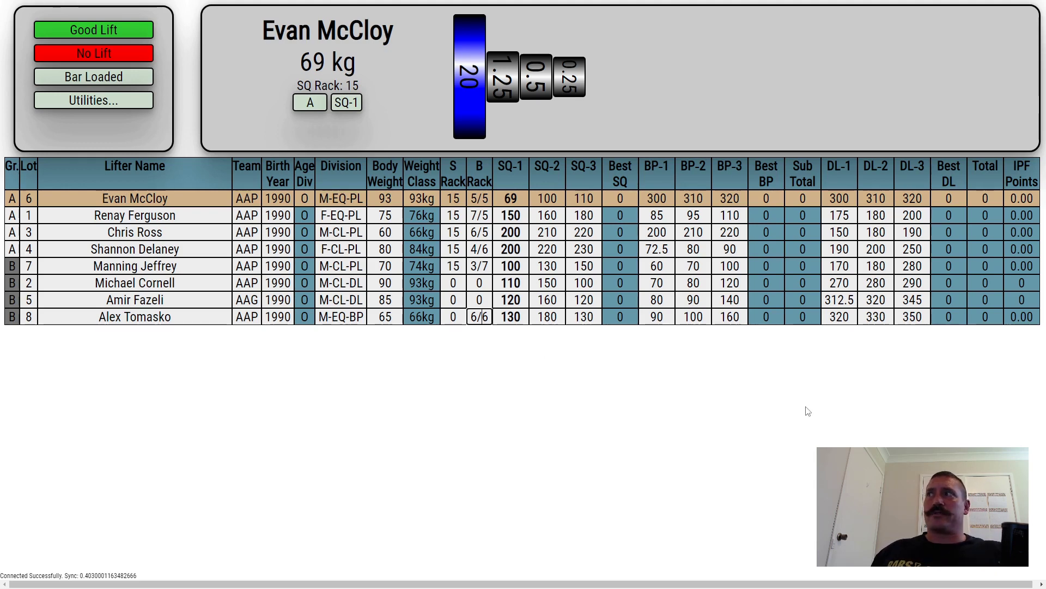
{"action": "left_click", "coordinate": [185, 249]}
{"action": "left_click", "coordinate": [185, 300]}
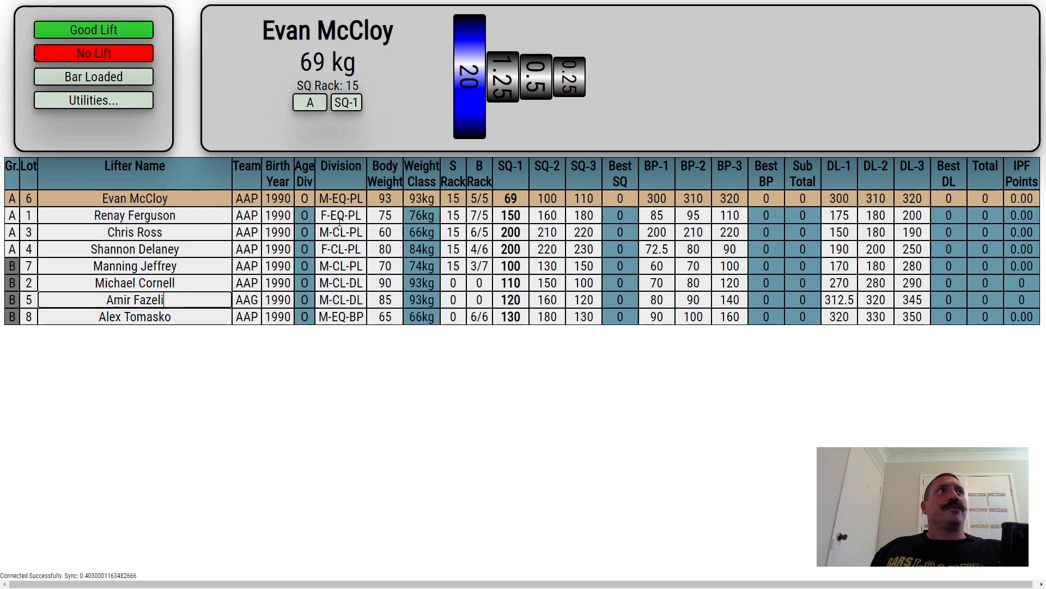
{"action": "left_click", "coordinate": [382, 216]}
{"action": "left_click", "coordinate": [352, 217]}
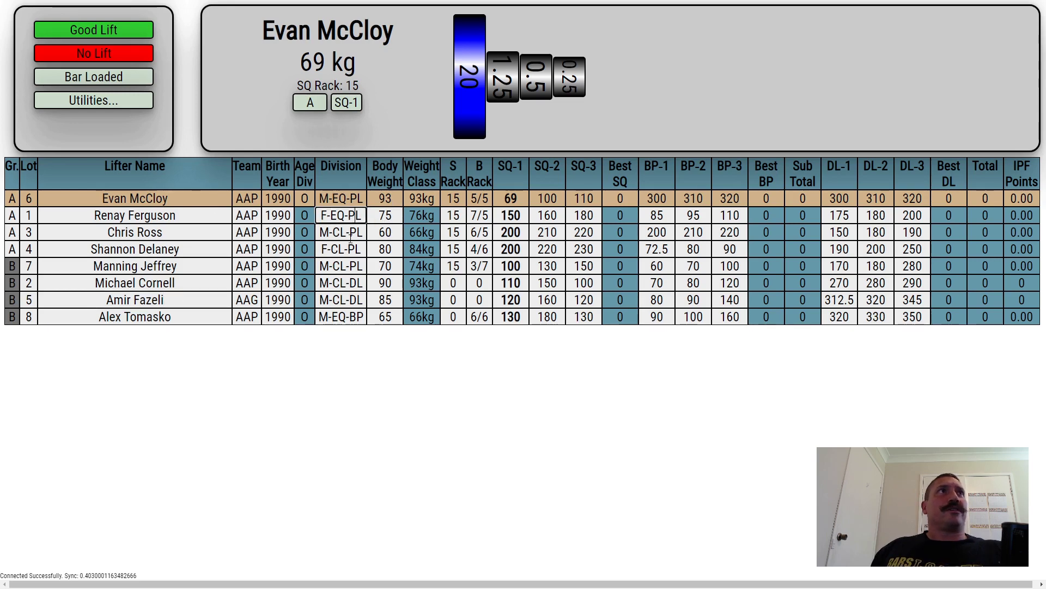
{"action": "left_click", "coordinate": [74, 225]}
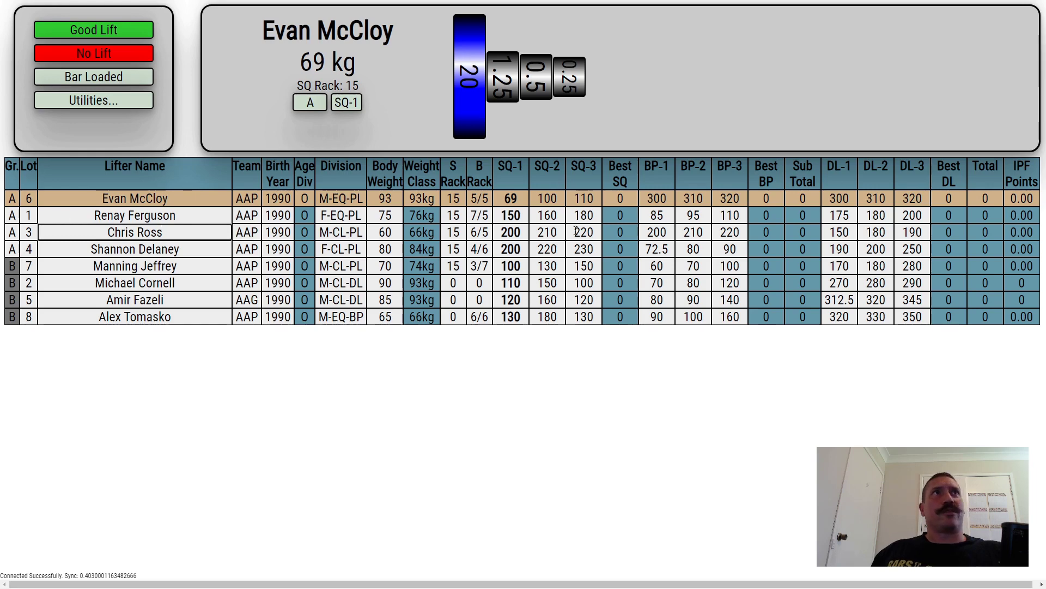
{"action": "left_click", "coordinate": [542, 219]}
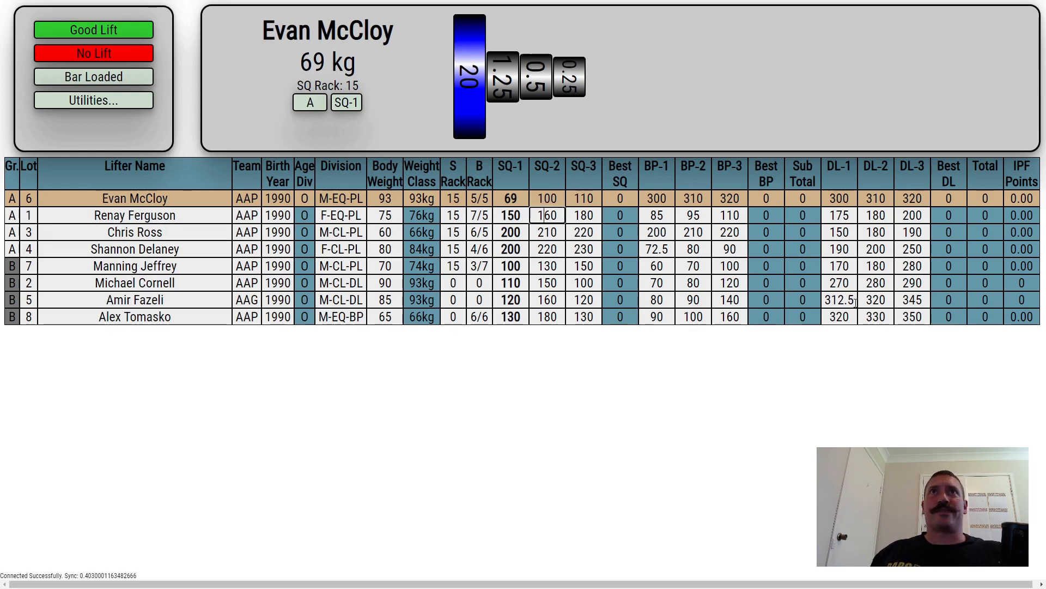
{"action": "left_click", "coordinate": [527, 376]}
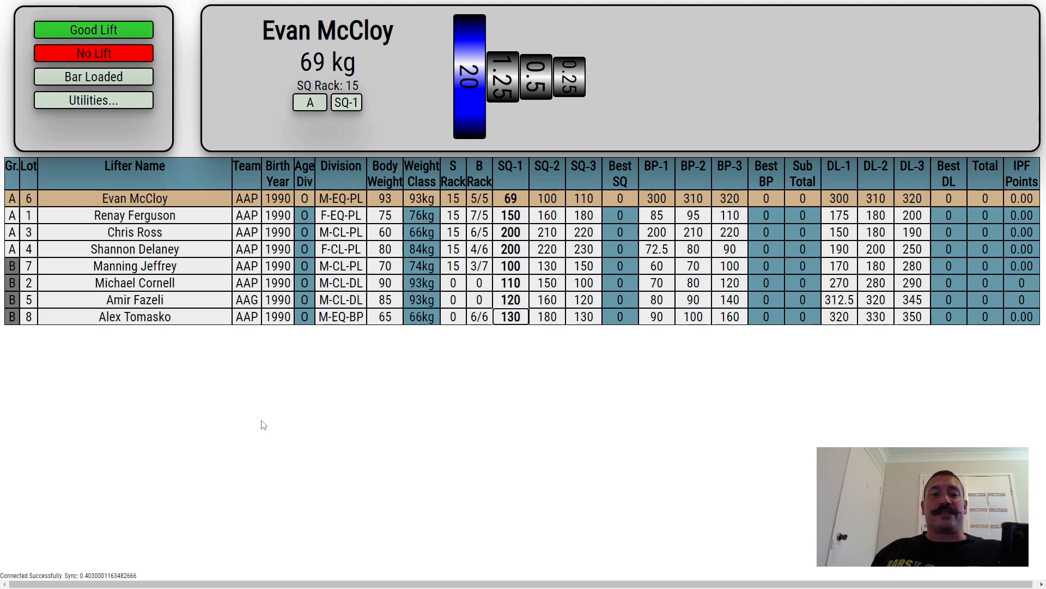
{"action": "left_click", "coordinate": [223, 200]}
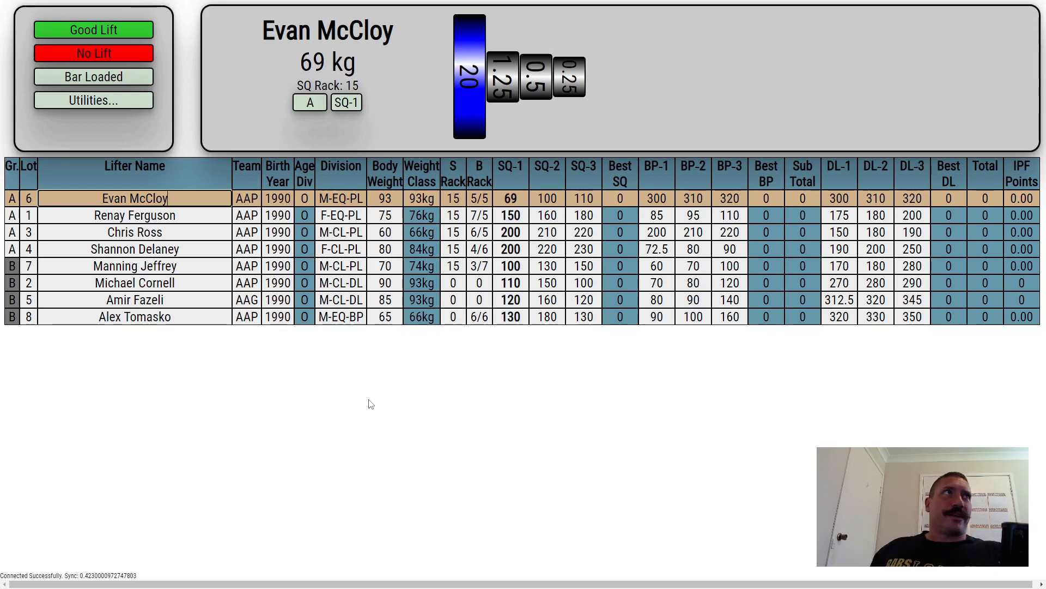
{"action": "key", "text": "Return"}
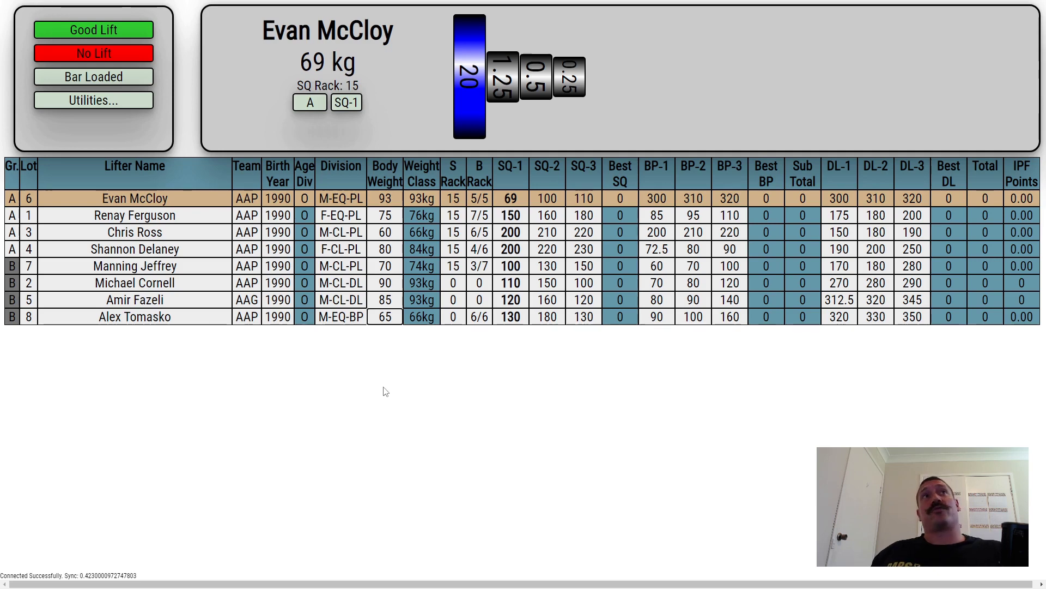
{"action": "left_click", "coordinate": [310, 103]}
{"action": "left_click", "coordinate": [311, 125]}
{"action": "left_click", "coordinate": [347, 103]}
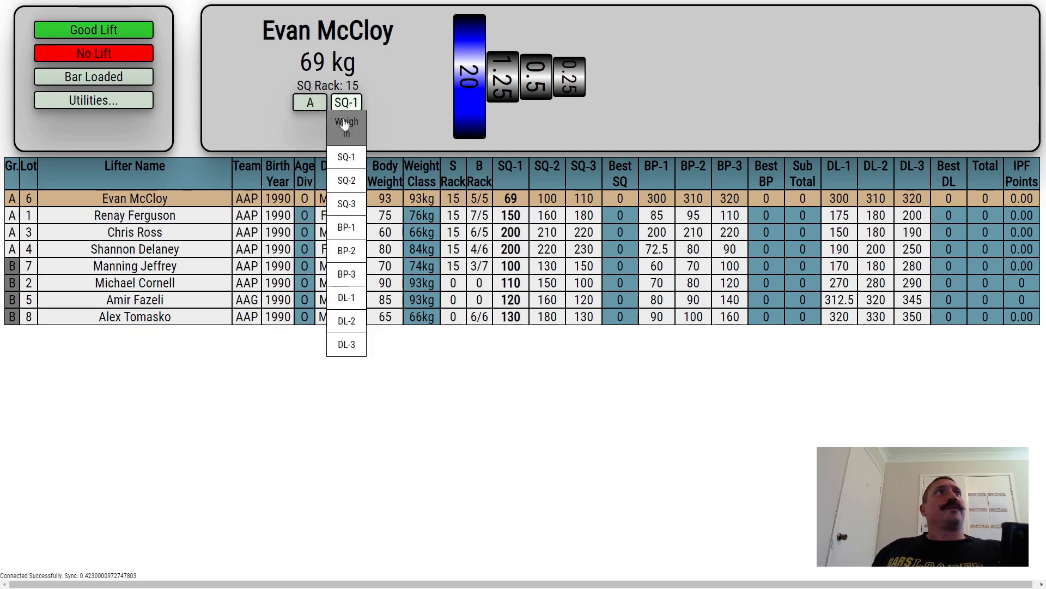
{"action": "left_click", "coordinate": [349, 159]}
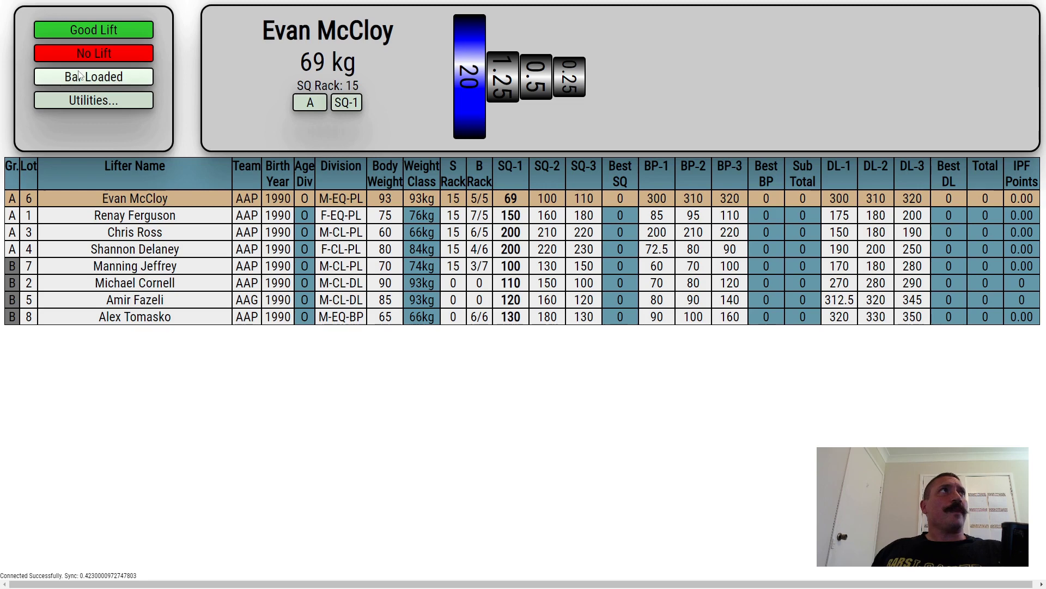
{"action": "left_click", "coordinate": [111, 79]}
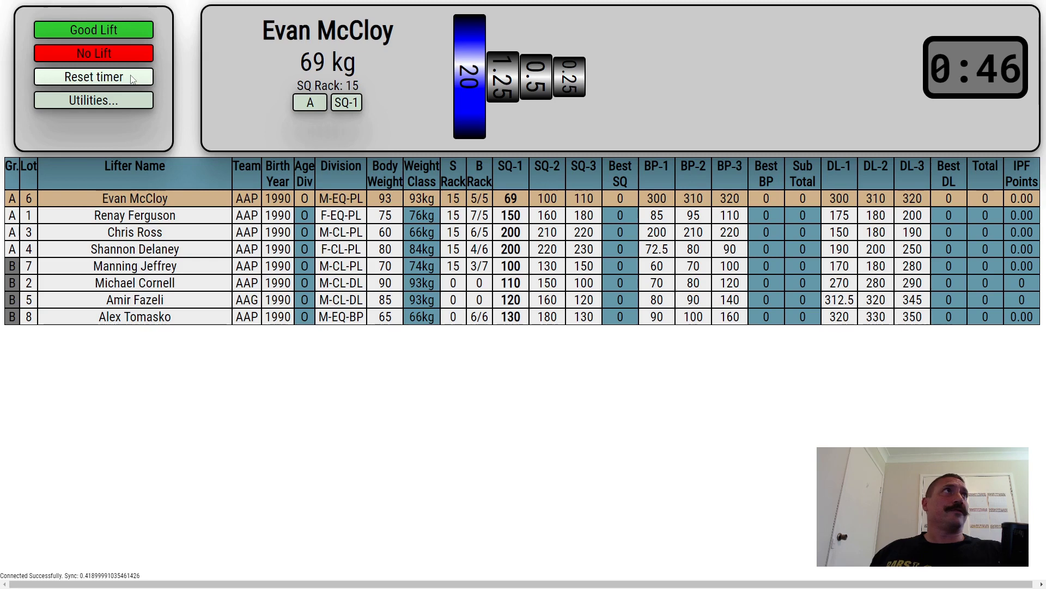
{"action": "left_click", "coordinate": [146, 71]}
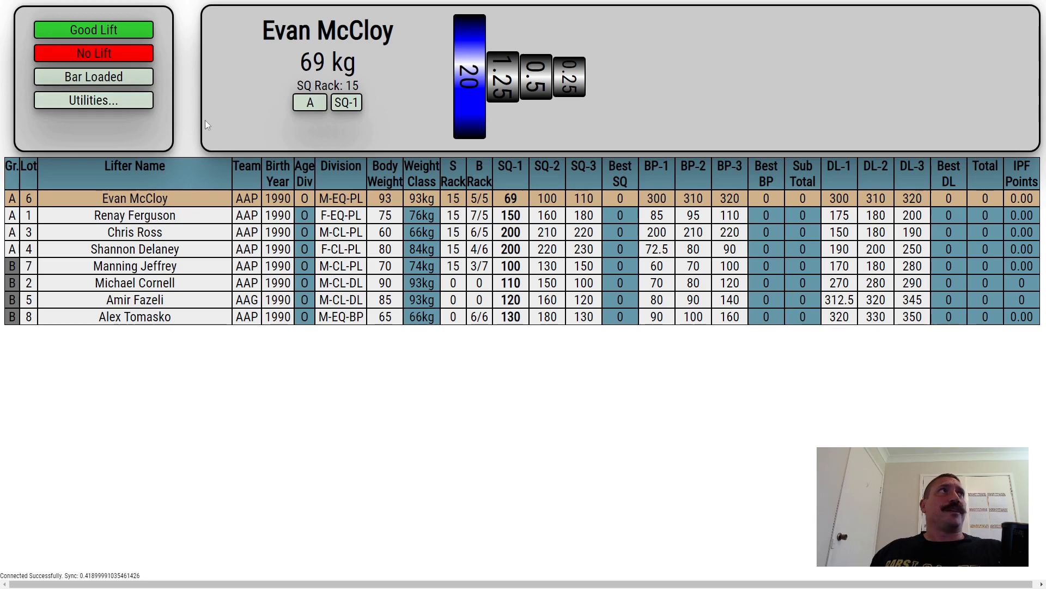
Judge group A's squats: four openers good, three seconds failed, thirds good up to 230 kg
{"action": "left_click", "coordinate": [142, 30]}
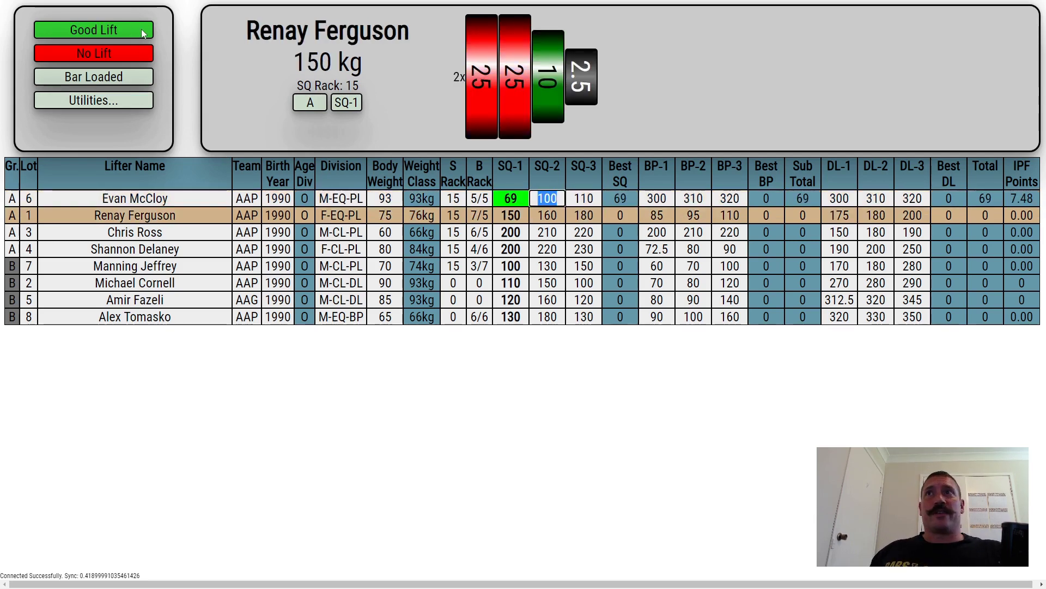
{"action": "left_click", "coordinate": [142, 30]}
{"action": "left_click", "coordinate": [142, 30]}
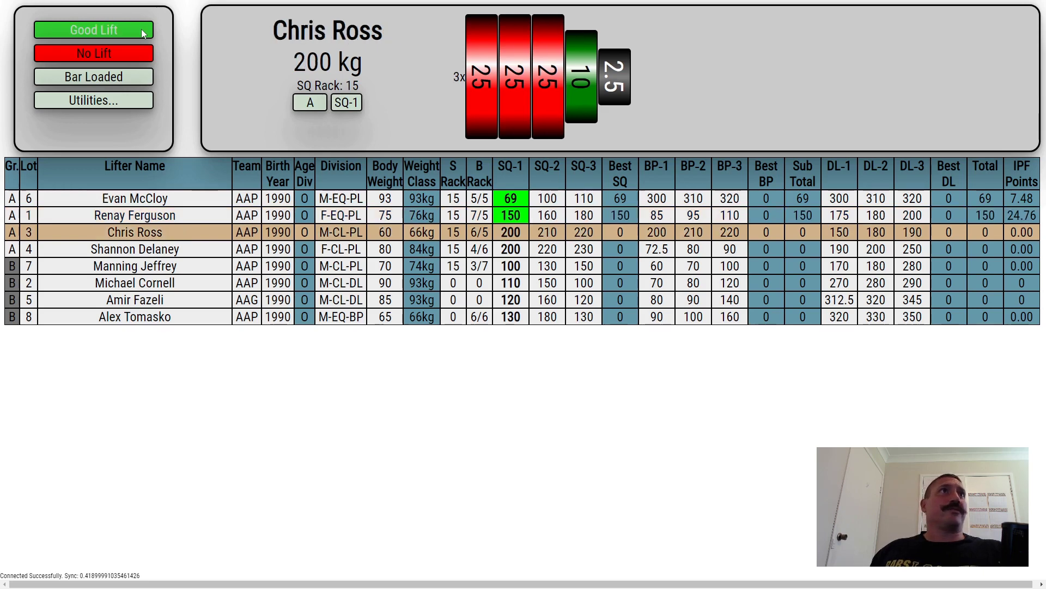
{"action": "left_click", "coordinate": [141, 30]}
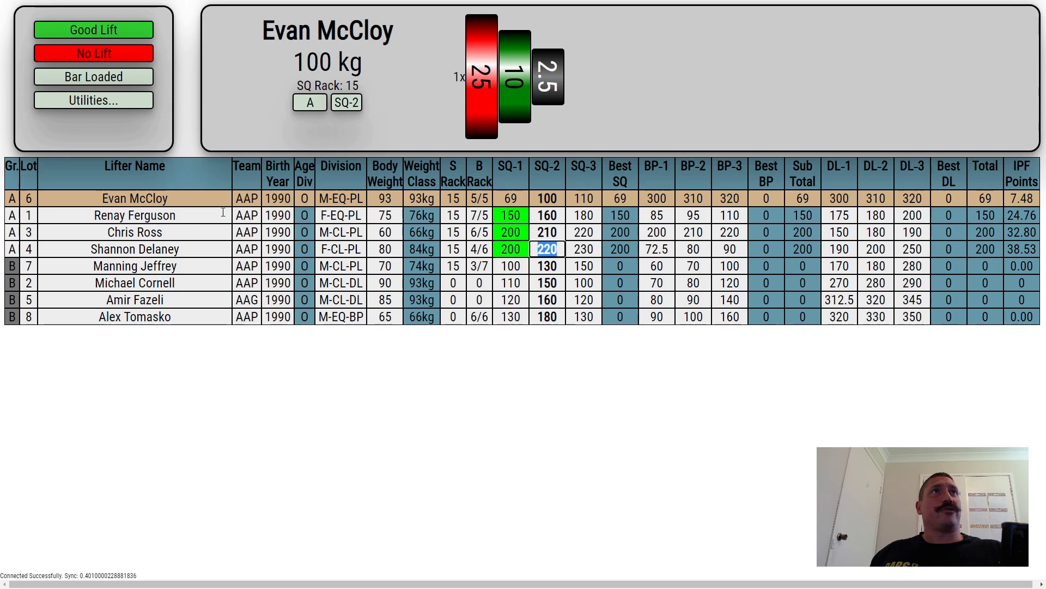
{"action": "left_click", "coordinate": [118, 54]}
{"action": "left_click", "coordinate": [119, 53]}
{"action": "left_click", "coordinate": [119, 53]}
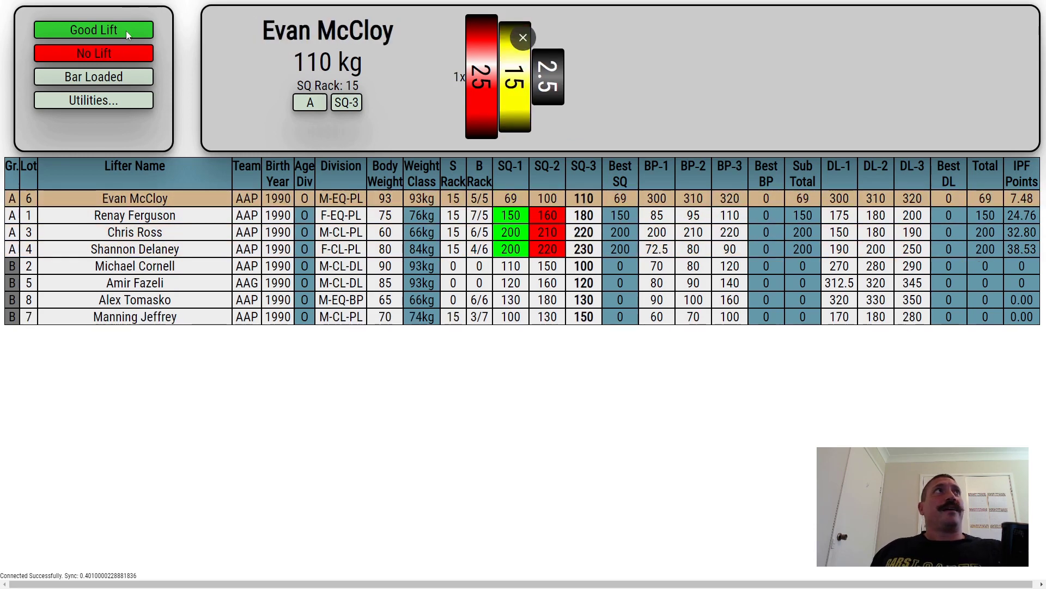
{"action": "left_click", "coordinate": [124, 31]}
{"action": "left_click", "coordinate": [120, 32]}
{"action": "left_click", "coordinate": [120, 31]}
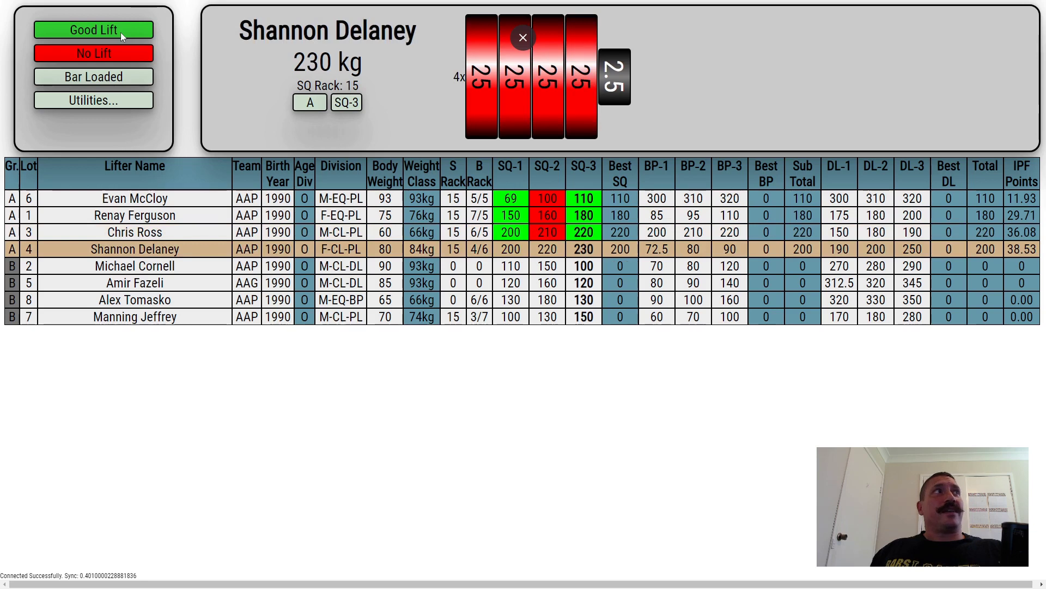
{"action": "left_click", "coordinate": [120, 32]}
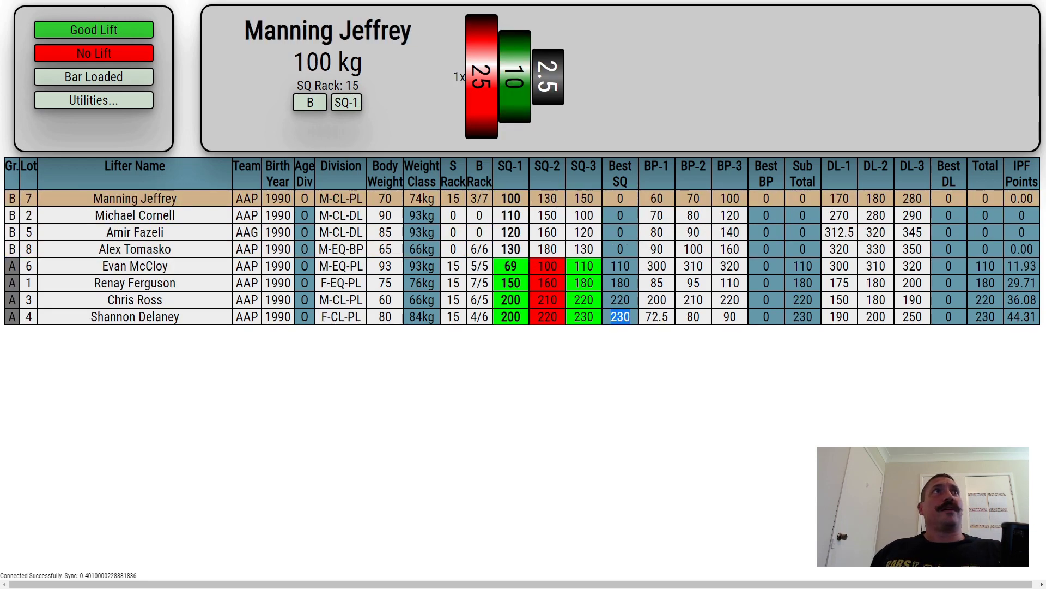
Judge group B's first and second squats, failing two openers and one second attempt
{"action": "left_click", "coordinate": [98, 50]}
{"action": "left_click", "coordinate": [98, 33]}
{"action": "left_click", "coordinate": [98, 49]}
{"action": "left_click", "coordinate": [103, 30]}
{"action": "left_click", "coordinate": [103, 30]}
{"action": "left_click", "coordinate": [109, 61]}
{"action": "left_click", "coordinate": [113, 31]}
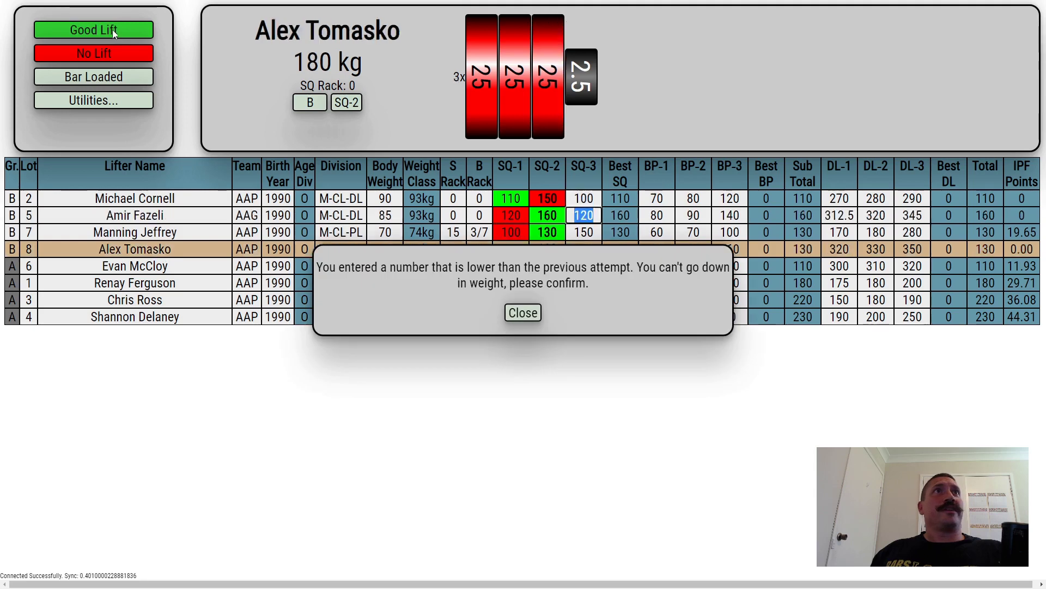
Change a group B lifter's third squat to 180 kg and pass another lifter's 180 kg second squat
{"action": "left_click", "coordinate": [528, 315]}
{"action": "left_click_drag", "start_coordinate": [600, 215], "coordinate": [568, 214]}
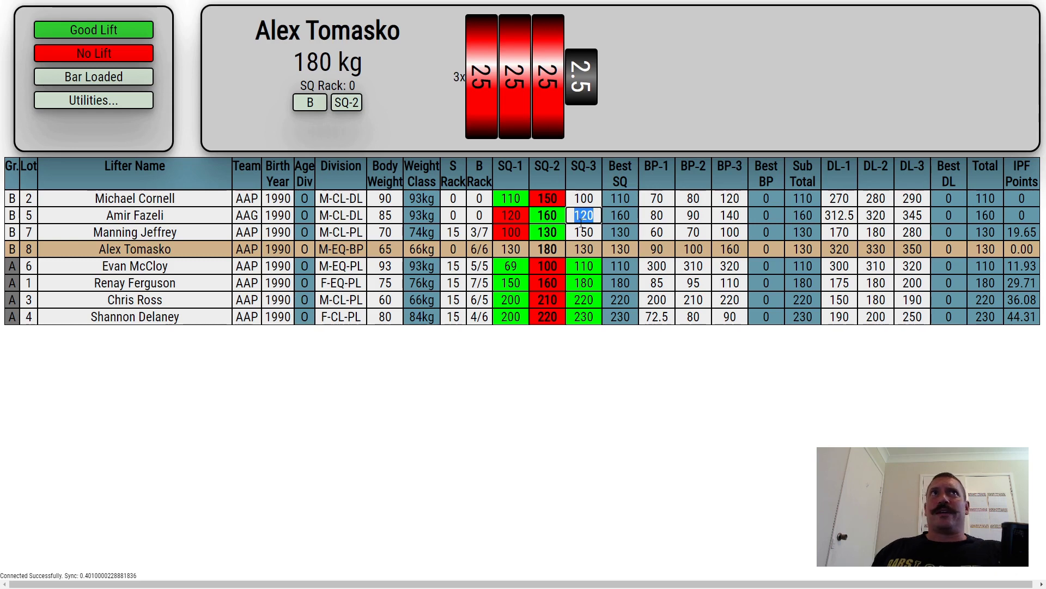
{"action": "type", "text": "180"}
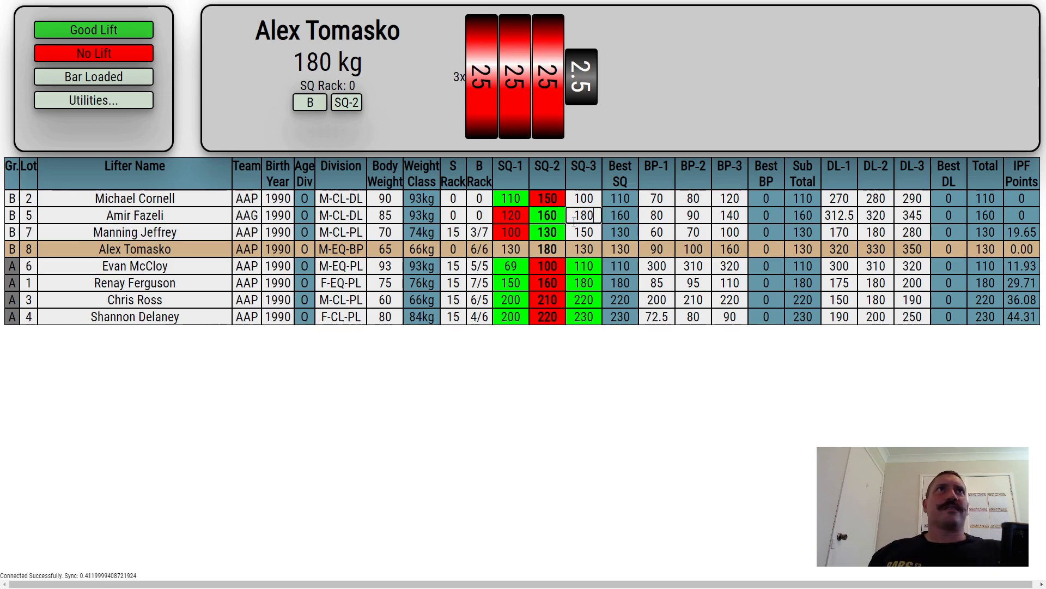
{"action": "left_click", "coordinate": [571, 236]}
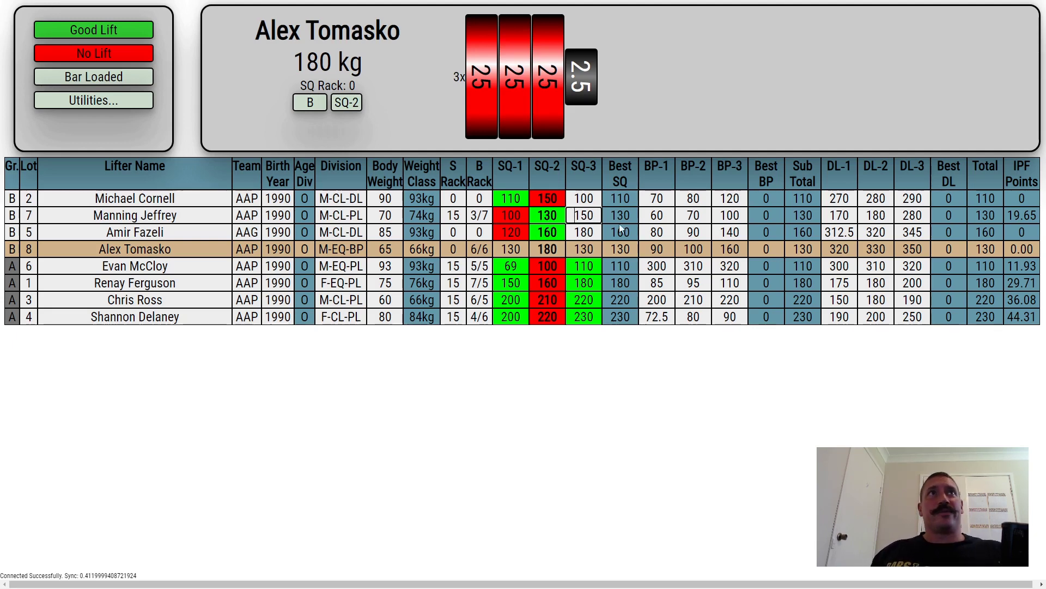
{"action": "left_click", "coordinate": [86, 31]}
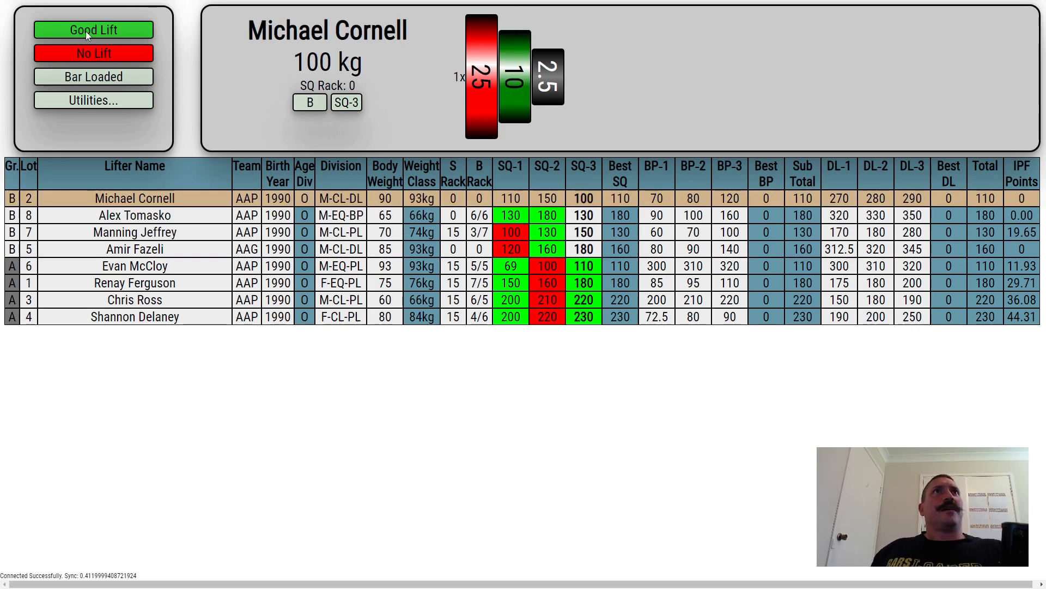
Pass group B's 100, 130 and 150 kg third squats and fail the 180 kg attempt
{"action": "left_click", "coordinate": [86, 31]}
{"action": "left_click", "coordinate": [86, 31]}
{"action": "left_click", "coordinate": [86, 31]}
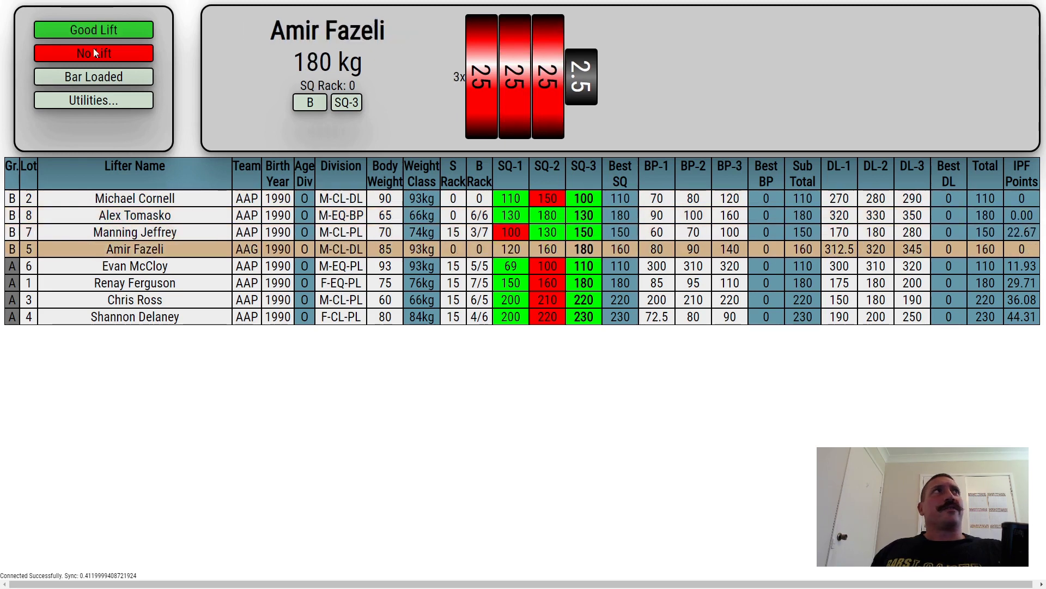
{"action": "left_click", "coordinate": [94, 54]}
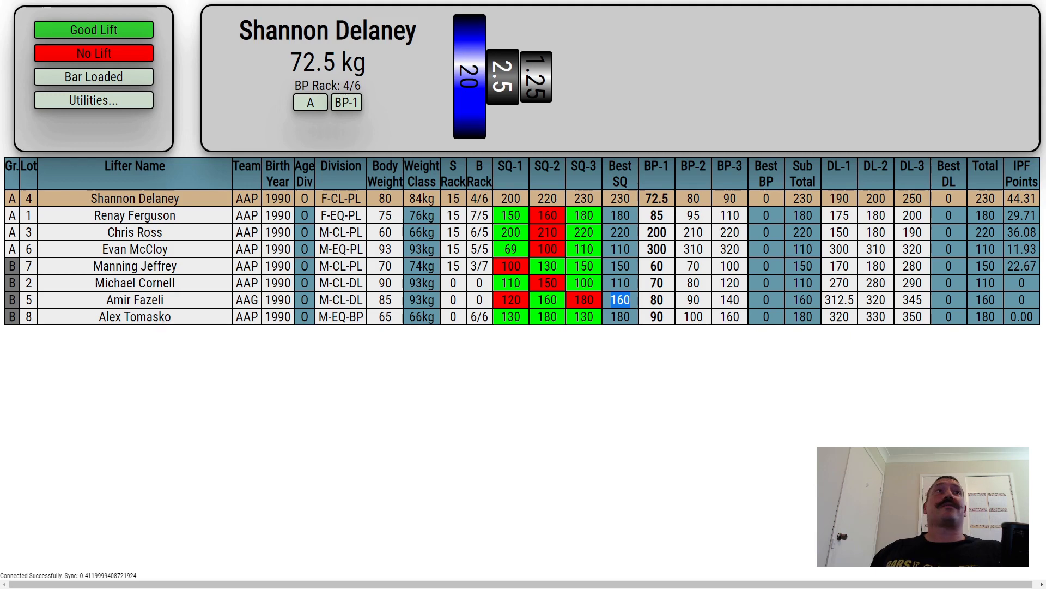
Mark group A's bench press attempts as good, starting from the first bench round
{"action": "left_click", "coordinate": [659, 319]}
{"action": "left_click", "coordinate": [662, 199]}
{"action": "left_click", "coordinate": [120, 31]}
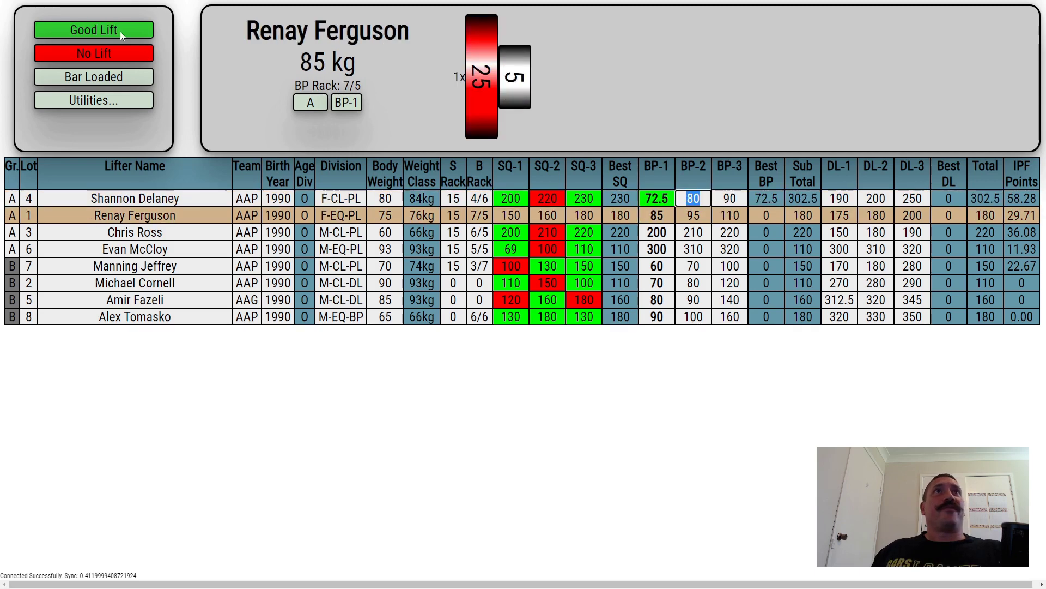
{"action": "left_click", "coordinate": [120, 32]}
{"action": "left_click", "coordinate": [120, 31]}
{"action": "left_click", "coordinate": [120, 31]}
{"action": "left_click", "coordinate": [120, 31]}
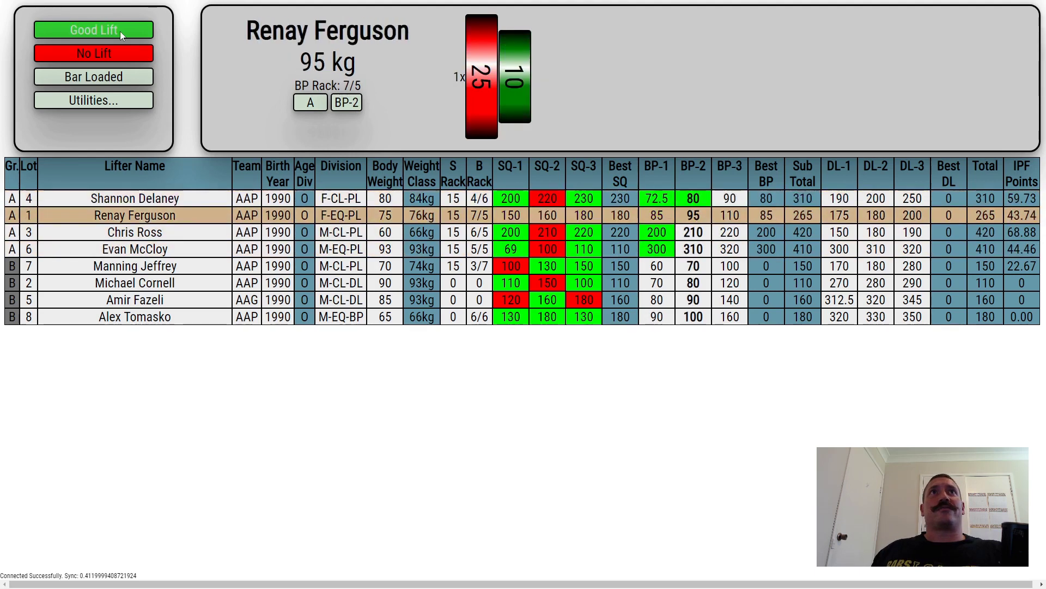
{"action": "left_click", "coordinate": [119, 31]}
{"action": "left_click", "coordinate": [120, 31]}
{"action": "left_click", "coordinate": [120, 31]}
{"action": "left_click", "coordinate": [120, 31]}
{"action": "left_click", "coordinate": [120, 31]}
{"action": "left_click", "coordinate": [119, 31]}
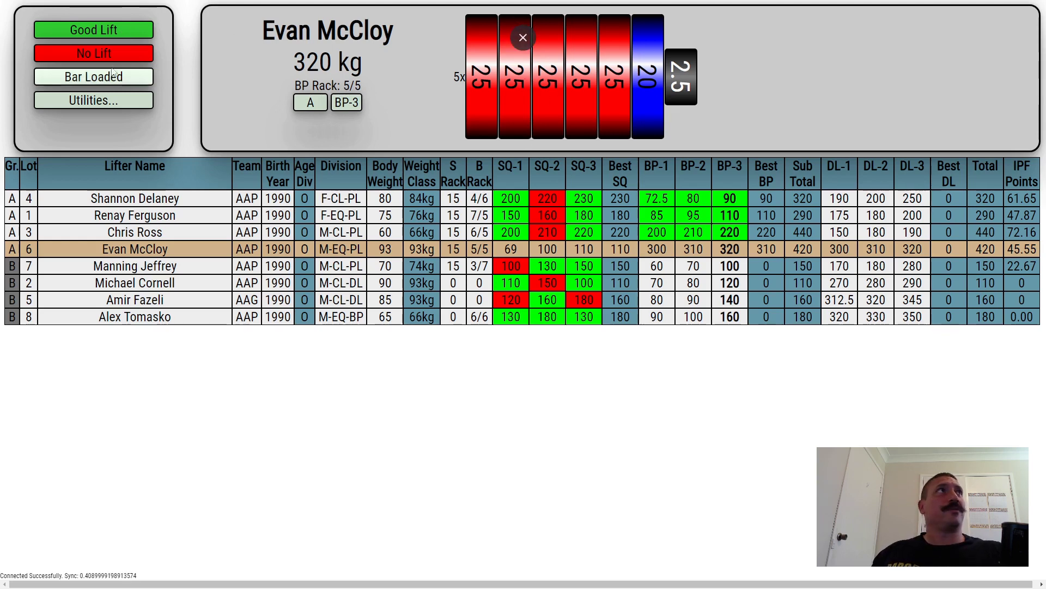
Pass the remaining benches (320, 70, 80, 90, 100, 100, 120, 140 kg) and the opening deadlift
{"action": "left_click", "coordinate": [114, 28]}
{"action": "left_click", "coordinate": [113, 28]}
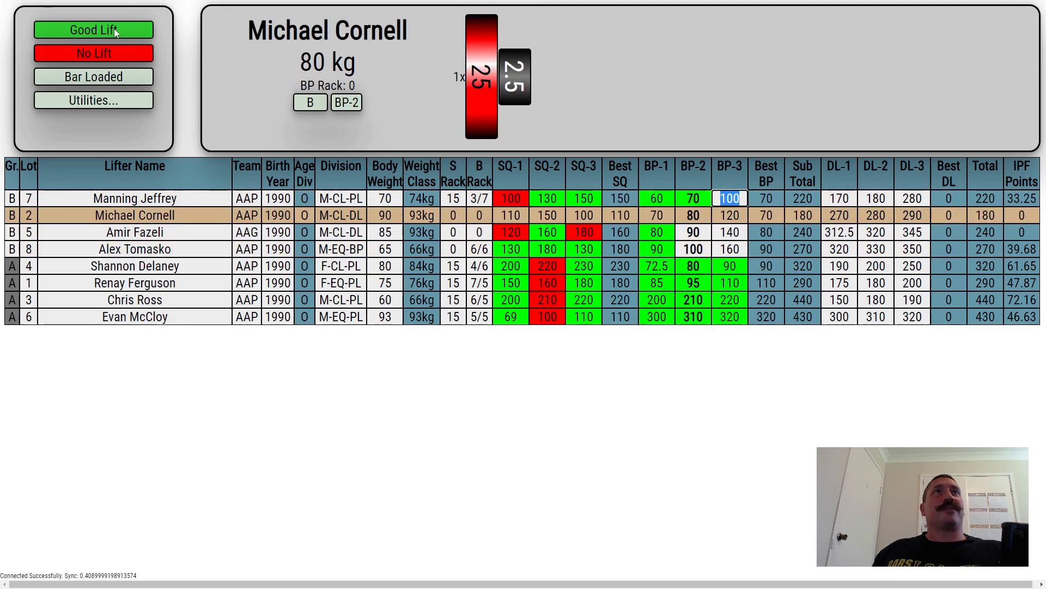
{"action": "left_click", "coordinate": [113, 28]}
{"action": "left_click", "coordinate": [113, 29]}
{"action": "left_click", "coordinate": [114, 28]}
{"action": "left_click", "coordinate": [113, 28]}
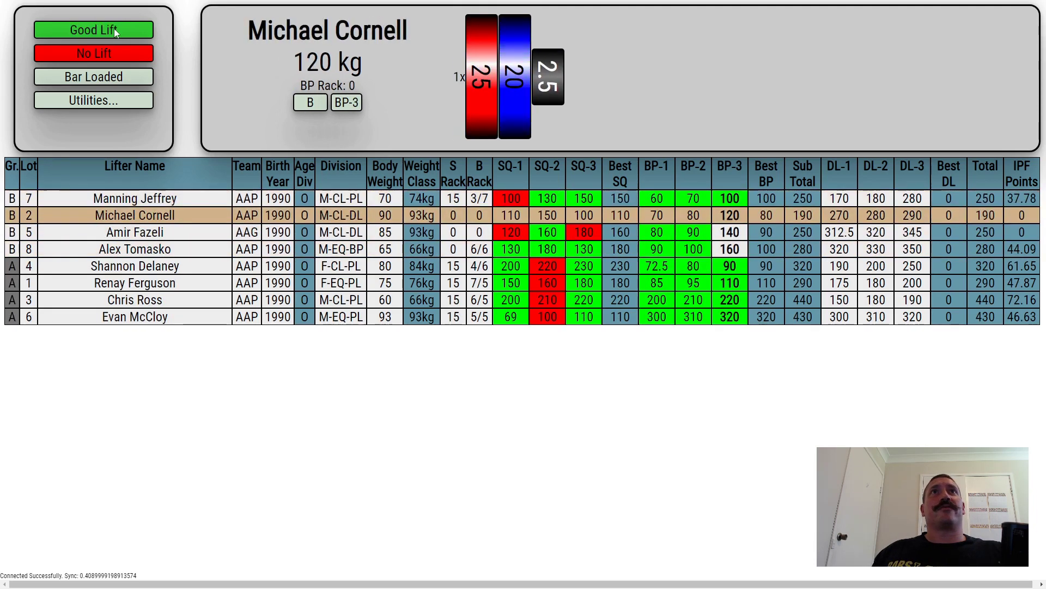
{"action": "left_click", "coordinate": [113, 29]}
{"action": "left_click", "coordinate": [113, 28]}
{"action": "left_click", "coordinate": [113, 28]}
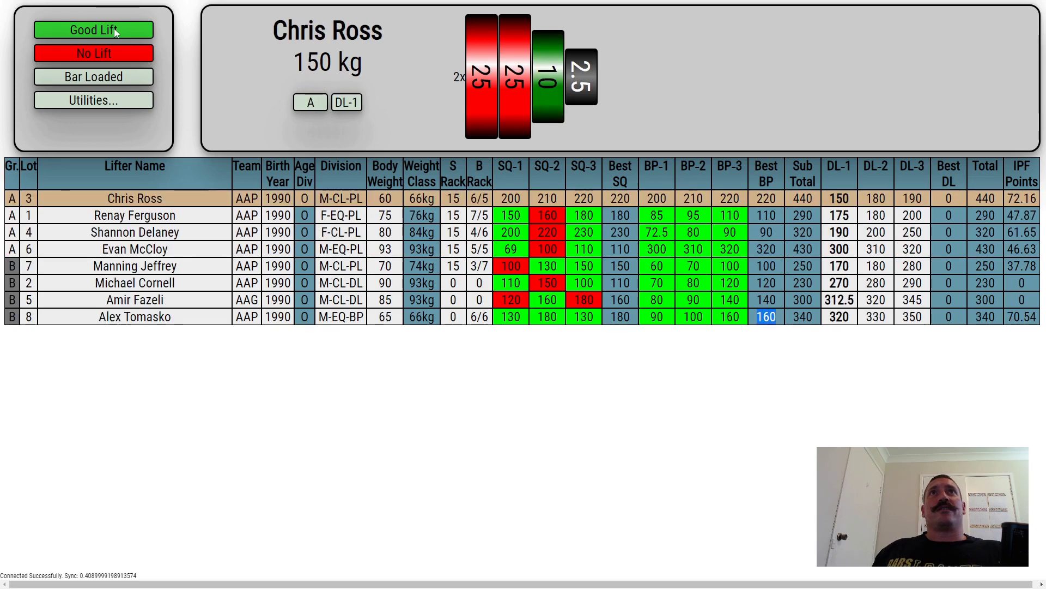
Pass nine deadlifts starting with lot 3's 150 kg, then fail lot 2's 270 kg opener
{"action": "left_click", "coordinate": [113, 29]}
{"action": "left_click", "coordinate": [113, 28]}
{"action": "left_click", "coordinate": [114, 28]}
{"action": "left_click", "coordinate": [113, 29]}
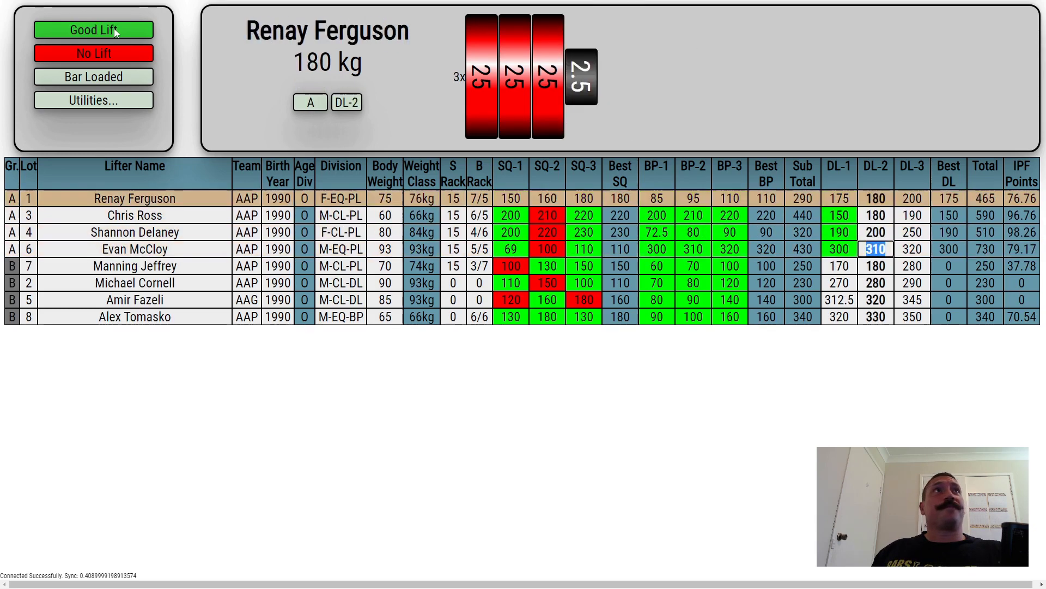
{"action": "left_click", "coordinate": [114, 28]}
{"action": "left_click", "coordinate": [113, 29]}
{"action": "left_click", "coordinate": [113, 28]}
{"action": "left_click", "coordinate": [113, 28]}
{"action": "left_click", "coordinate": [113, 28]}
{"action": "left_click", "coordinate": [113, 28]}
{"action": "left_click", "coordinate": [114, 28]}
{"action": "left_click", "coordinate": [113, 29]}
{"action": "left_click", "coordinate": [113, 28]}
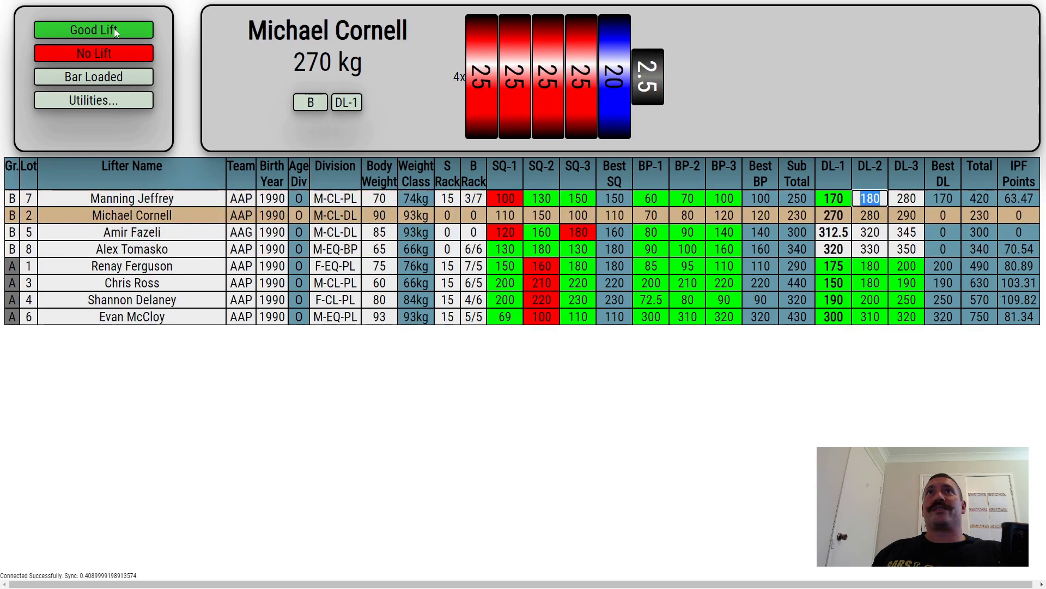
{"action": "left_click", "coordinate": [74, 56]}
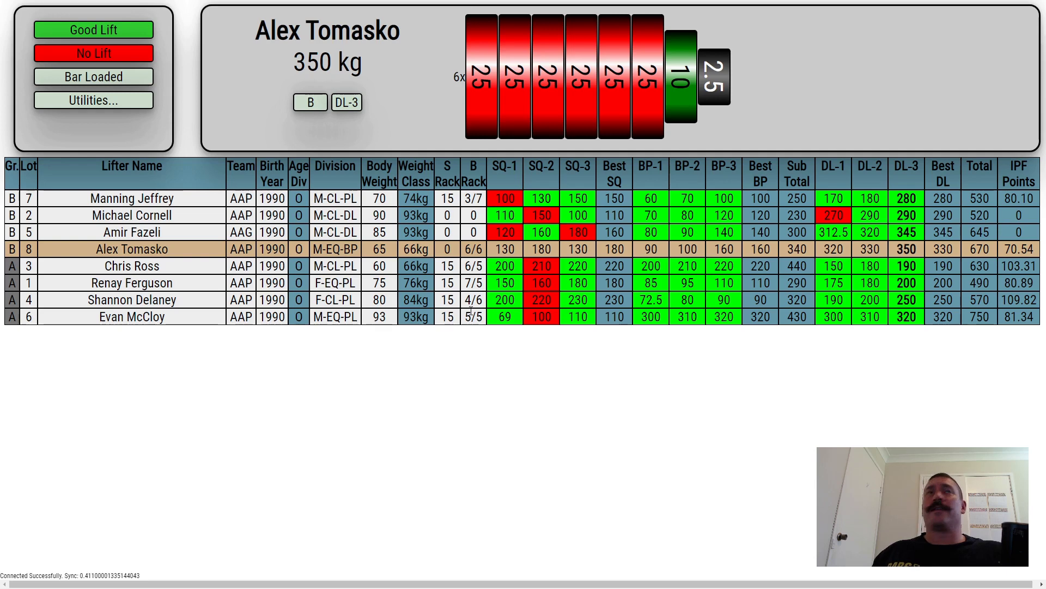
Fail lot 8's 350 kg final deadlift and scroll through the generated results tables
{"action": "left_click", "coordinate": [119, 53]}
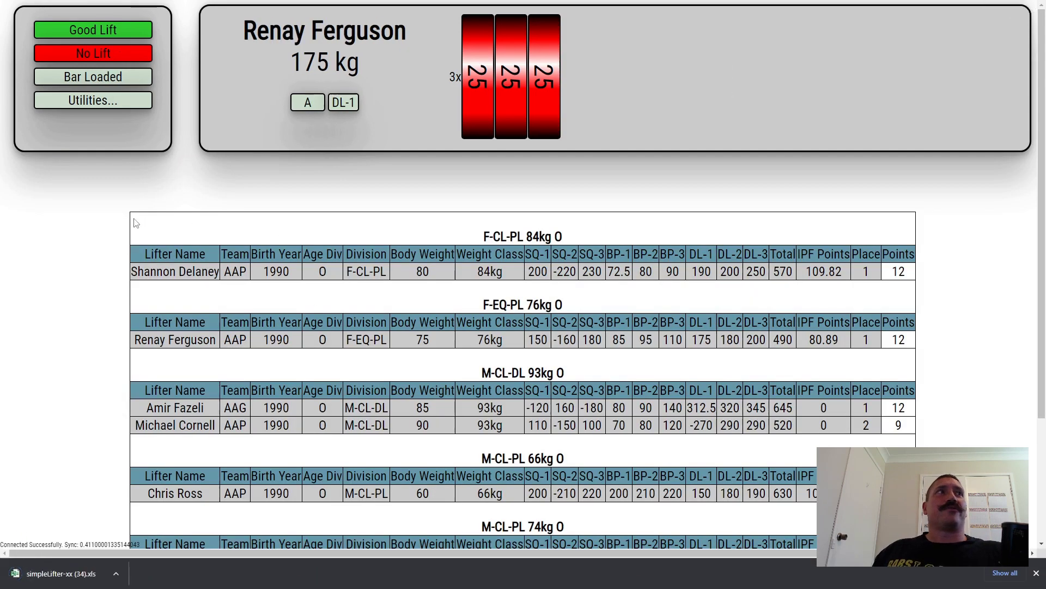
{"action": "scroll", "coordinate": [98, 234], "scroll_direction": "down", "scroll_amount": 1}
{"action": "scroll", "coordinate": [98, 234], "scroll_direction": "down", "scroll_amount": 2}
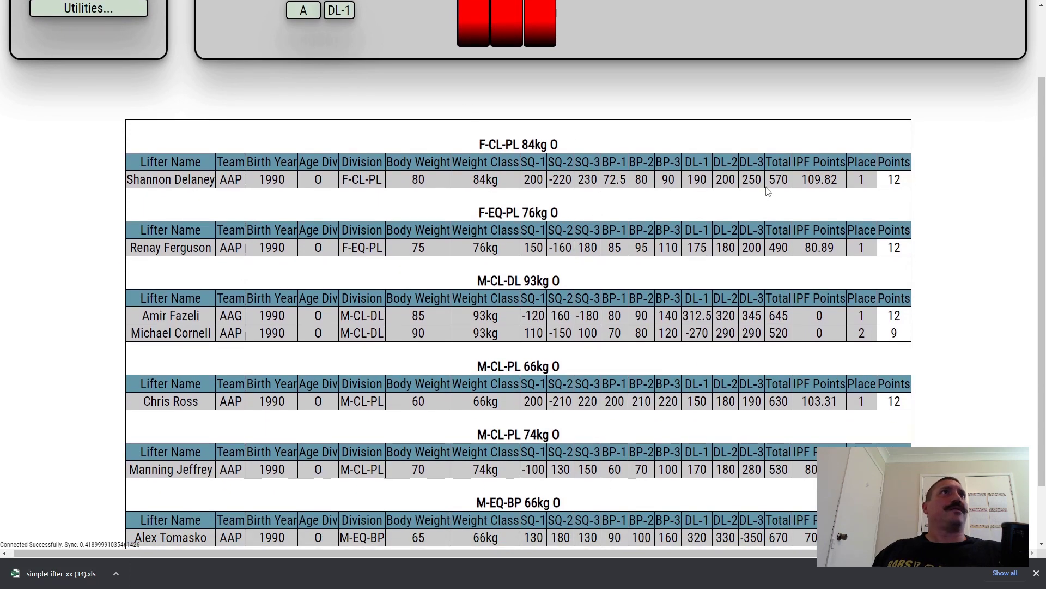
{"action": "middle_click", "coordinate": [758, 209]}
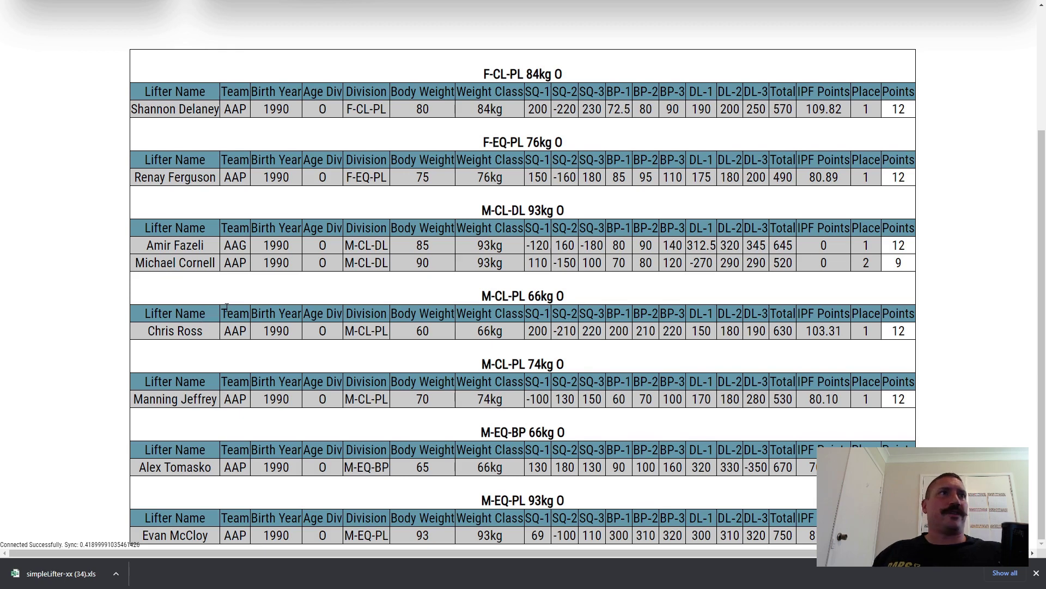
{"action": "scroll", "coordinate": [279, 354], "scroll_direction": "up", "scroll_amount": 3}
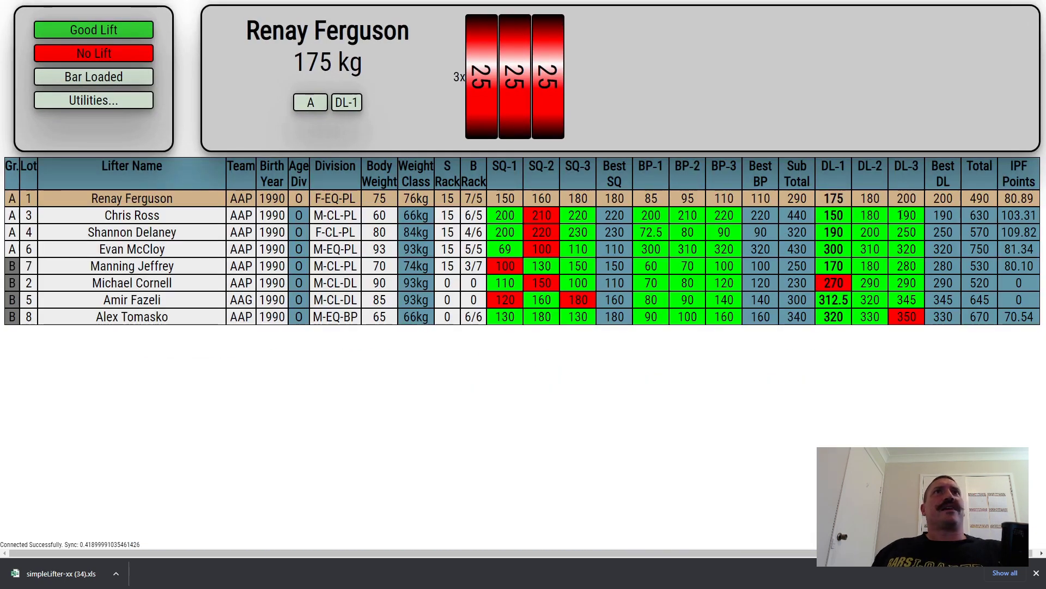
Select lot 6's 310 kg second bench and check the flight and attempt lists without changes
{"action": "left_click", "coordinate": [690, 250]}
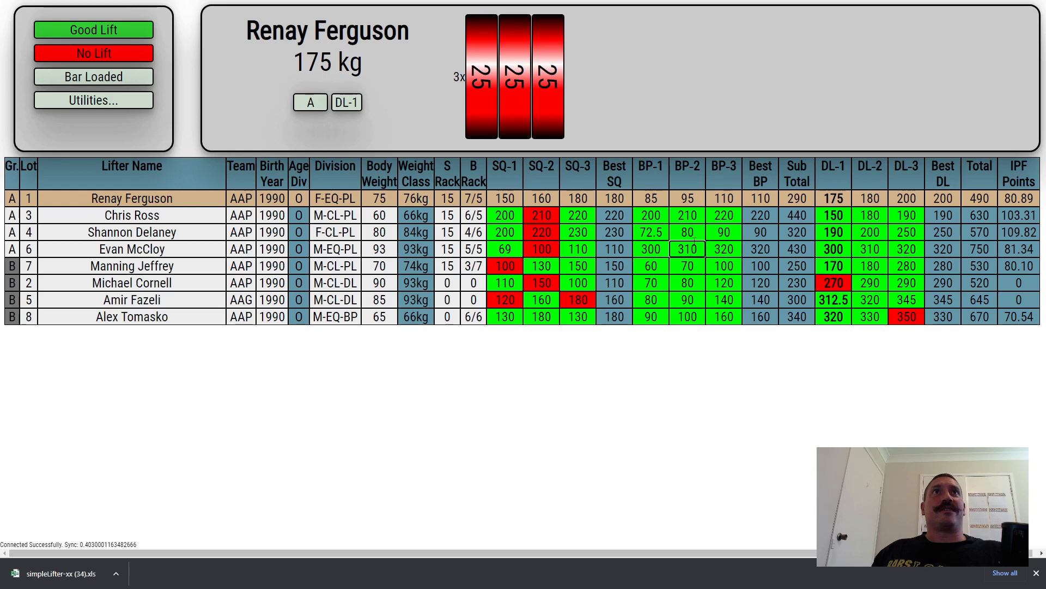
{"action": "left_click", "coordinate": [310, 103]}
{"action": "left_click", "coordinate": [380, 139]}
{"action": "left_click", "coordinate": [349, 102]}
{"action": "left_click", "coordinate": [227, 77]}
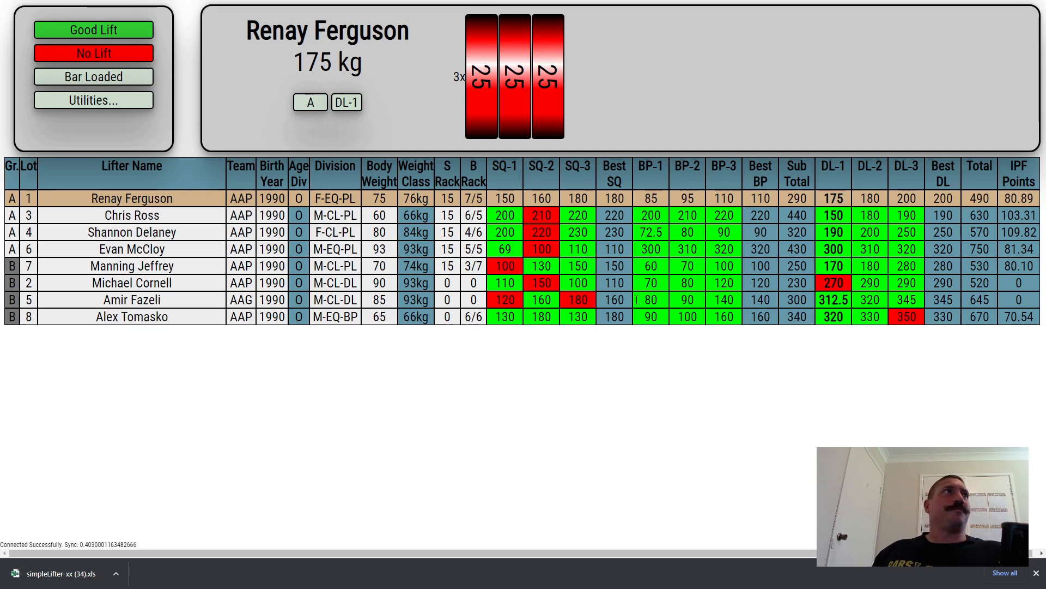
Set lot 6's 310 kg and lot 2's 80 kg second bench presses to no lift
{"action": "left_click", "coordinate": [687, 249]}
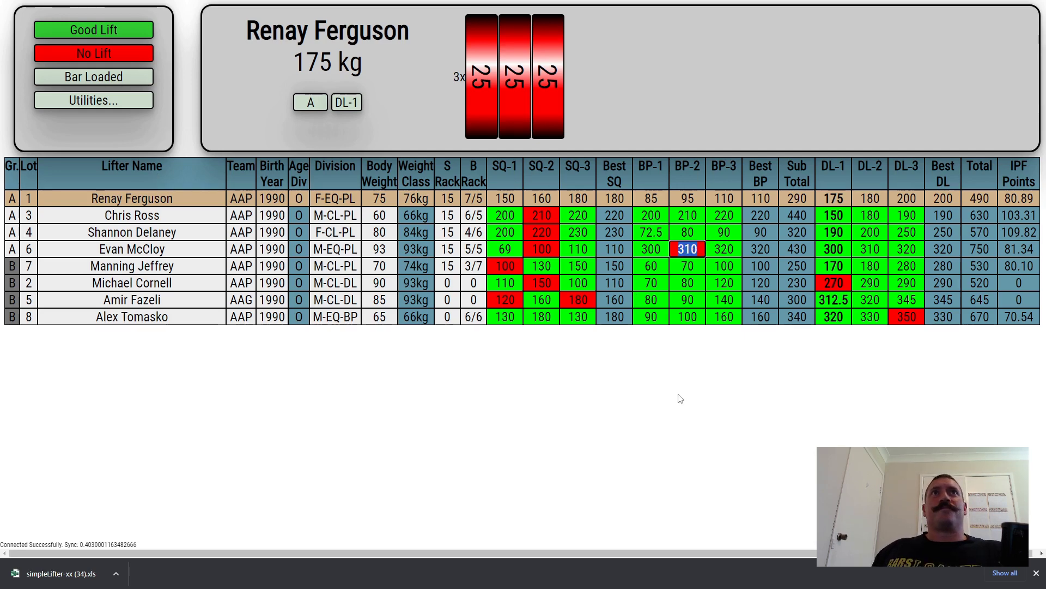
{"action": "left_click", "coordinate": [694, 283]}
{"action": "left_click", "coordinate": [695, 283]}
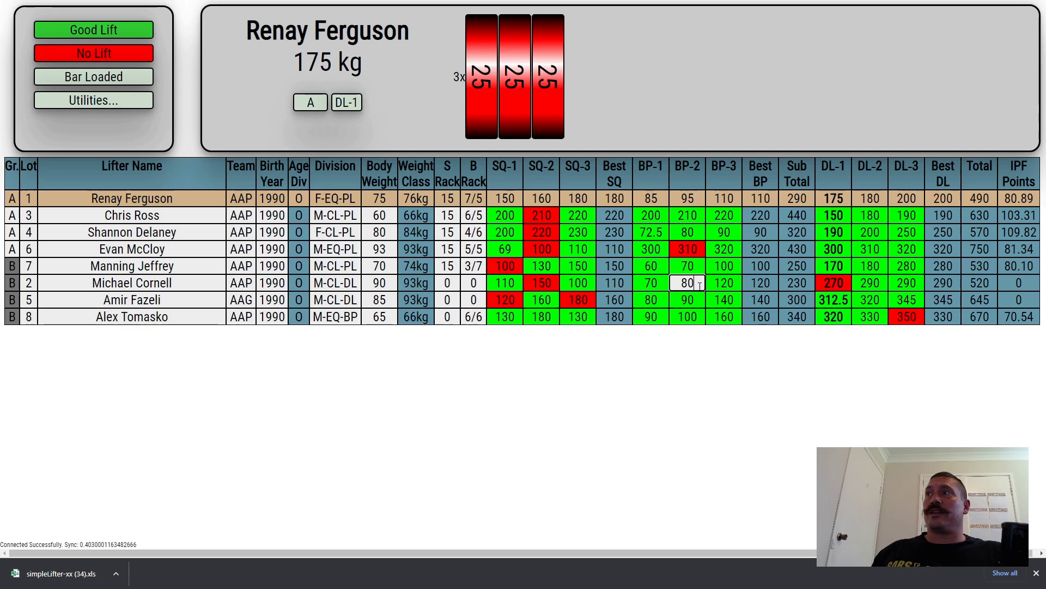
{"action": "left_click", "coordinate": [693, 249]}
{"action": "left_click", "coordinate": [705, 337]}
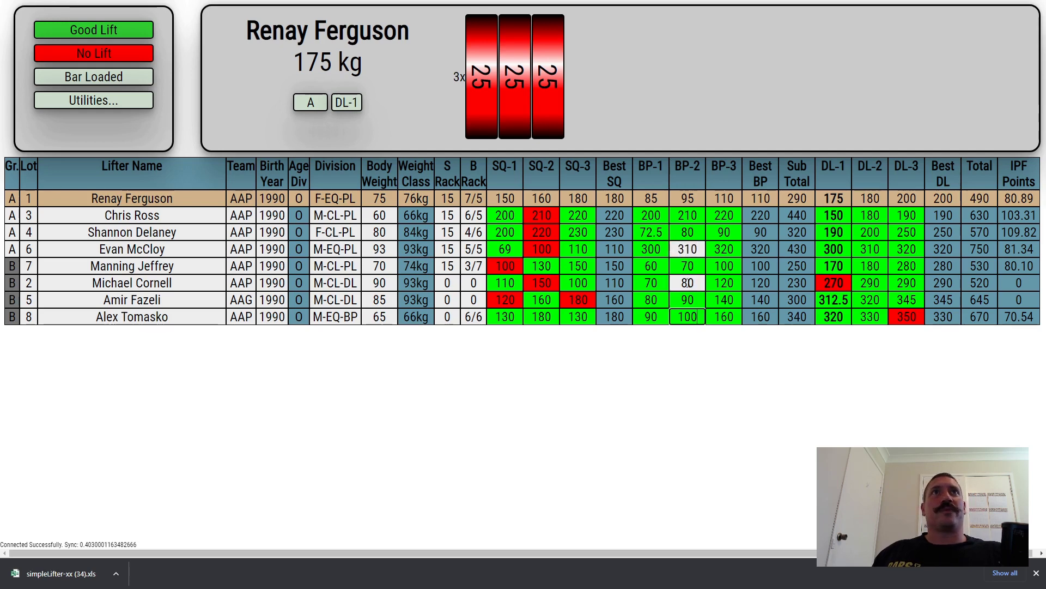
{"action": "left_click", "coordinate": [696, 251]}
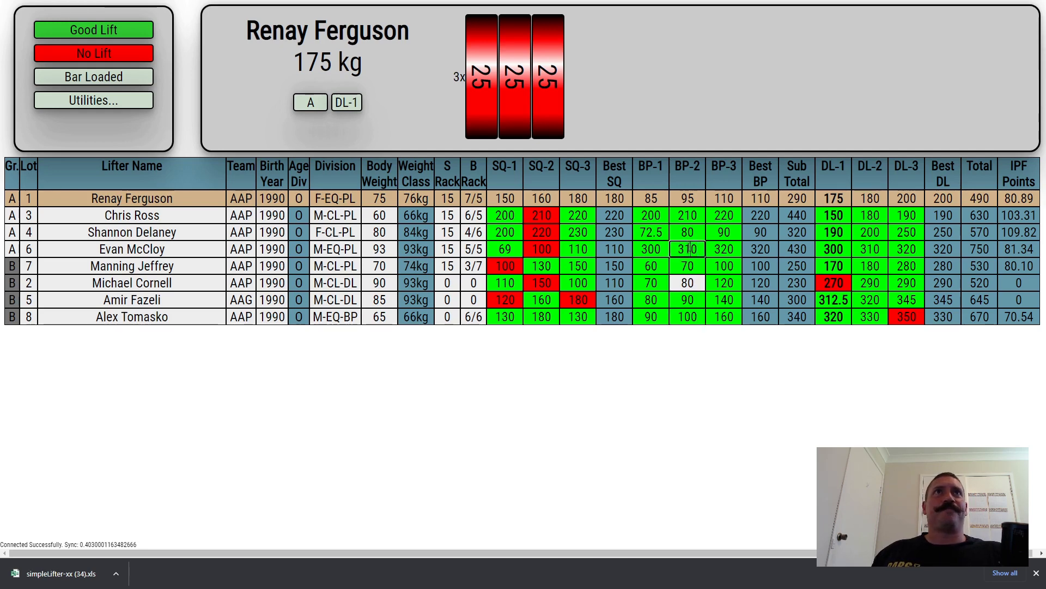
{"action": "left_click", "coordinate": [688, 287]}
{"action": "left_click", "coordinate": [699, 362]}
Switch judging to flight B's second squat and pass lot 3's 210 kg squat
{"action": "left_click", "coordinate": [347, 103]}
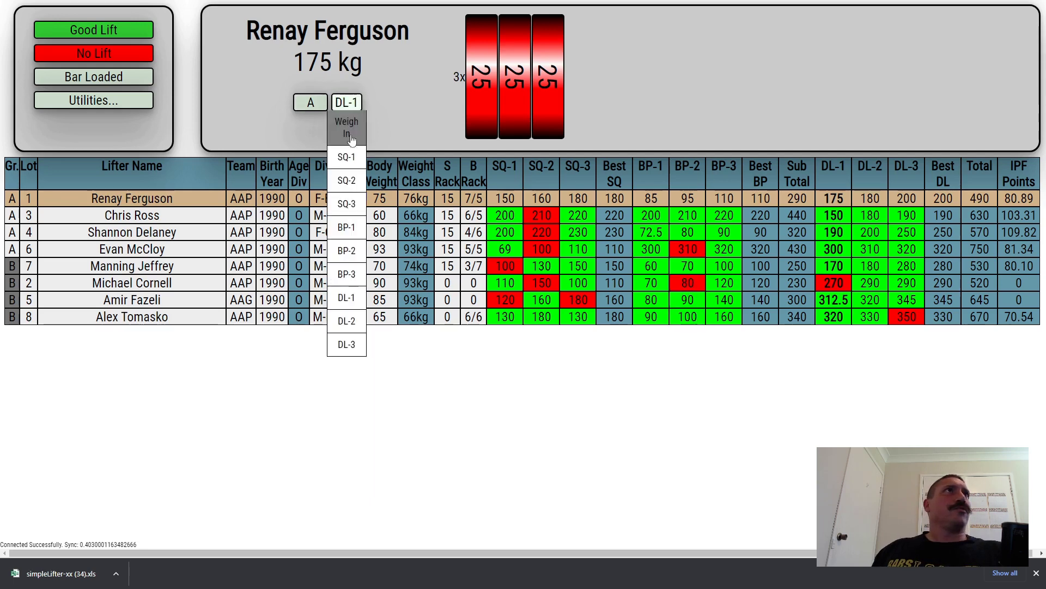
{"action": "left_click", "coordinate": [348, 181]}
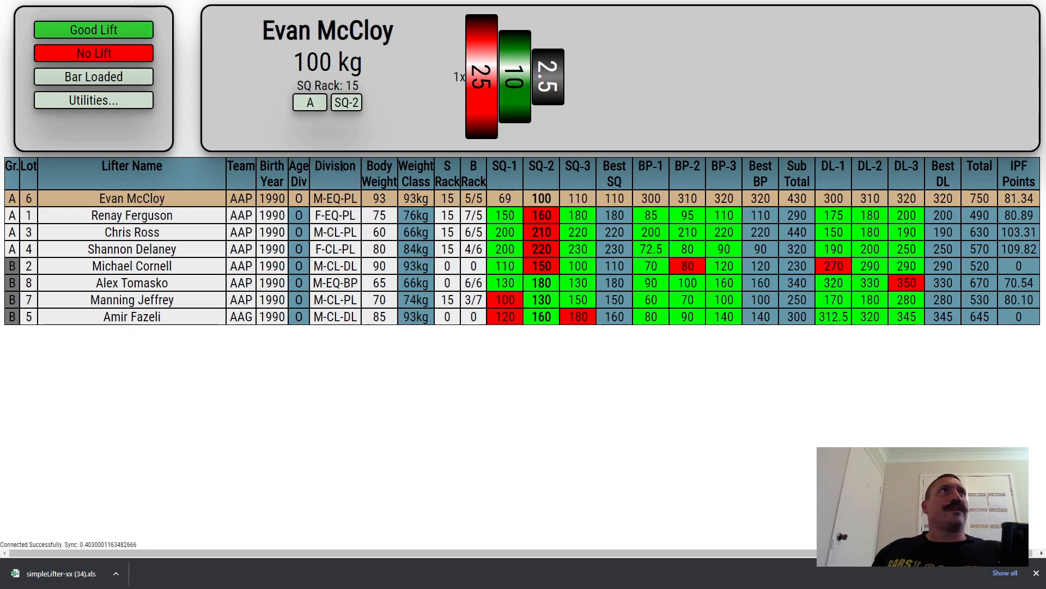
{"action": "left_click", "coordinate": [310, 103]}
{"action": "left_click", "coordinate": [318, 146]}
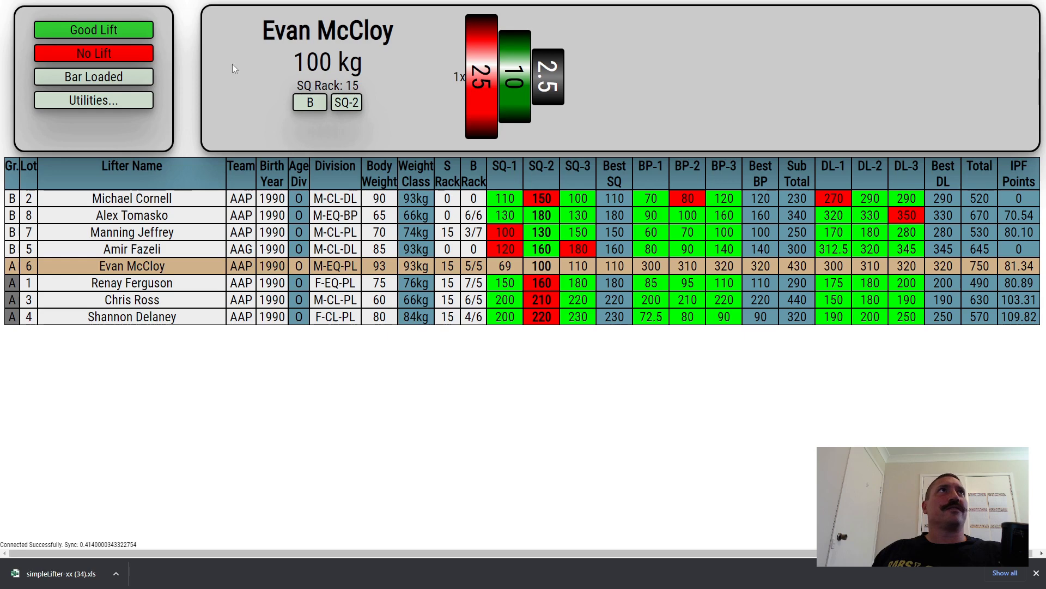
{"action": "left_click", "coordinate": [311, 103]}
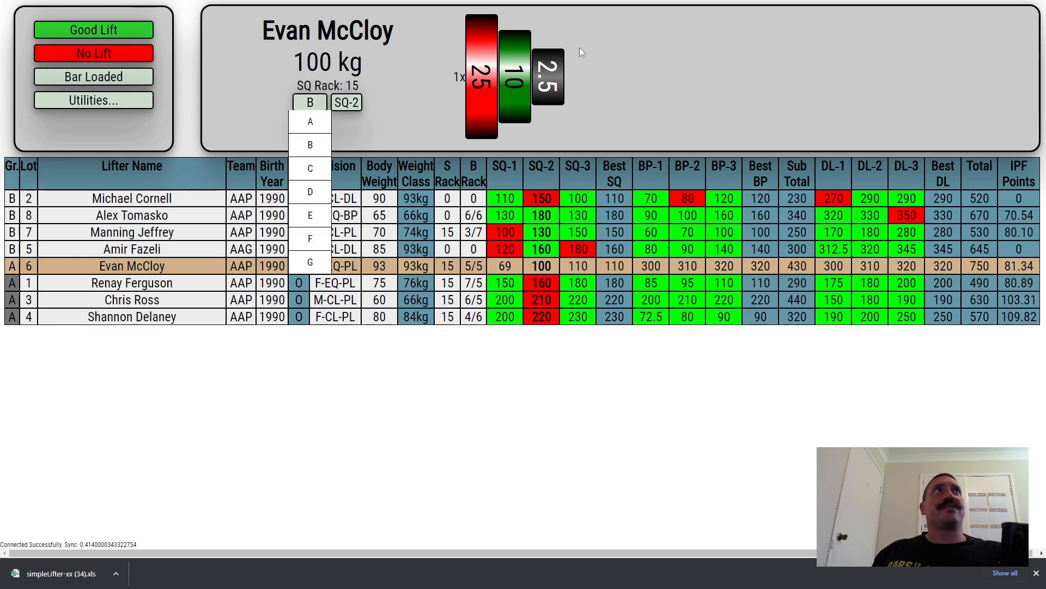
{"action": "left_click", "coordinate": [403, 95]}
{"action": "left_click", "coordinate": [551, 294]}
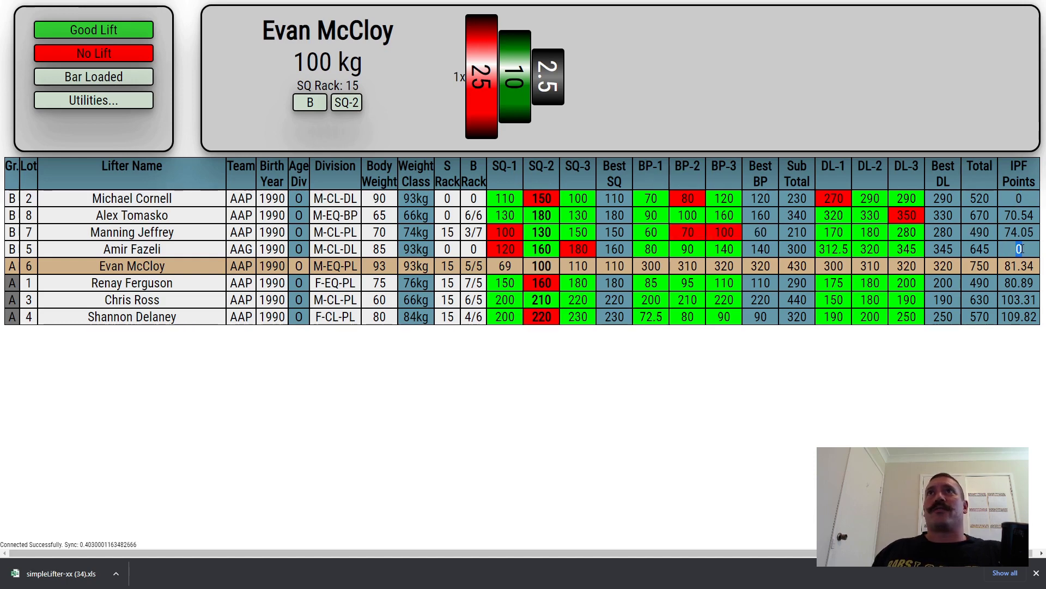
{"action": "left_click", "coordinate": [355, 198]}
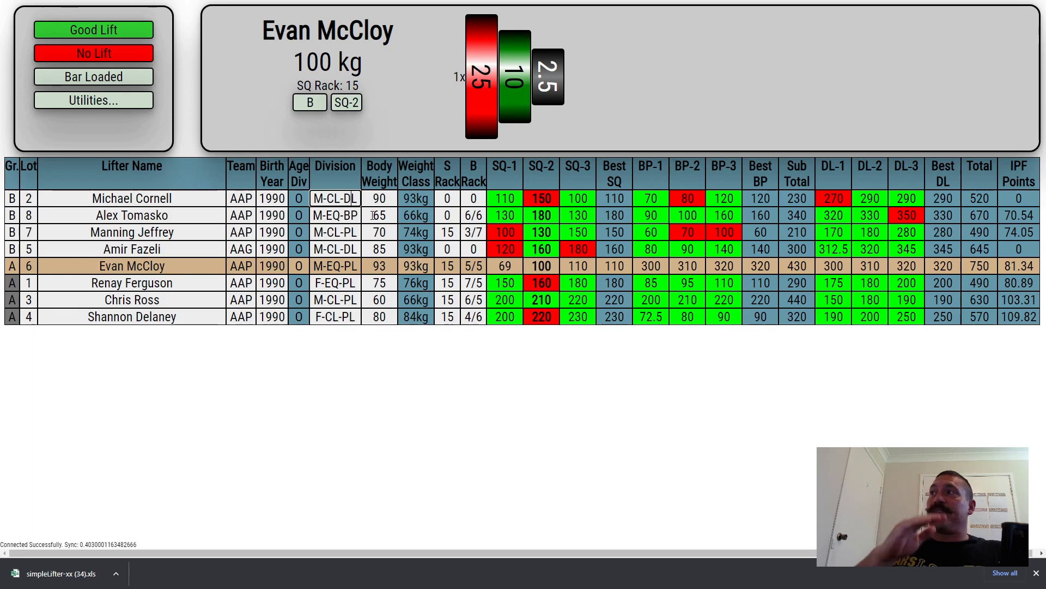
Edit lot 2's division to M-CL-PL and commit it, regenerating the results spreadsheet
{"action": "key", "text": "Tab"}
{"action": "key", "text": "shift+Tab"}
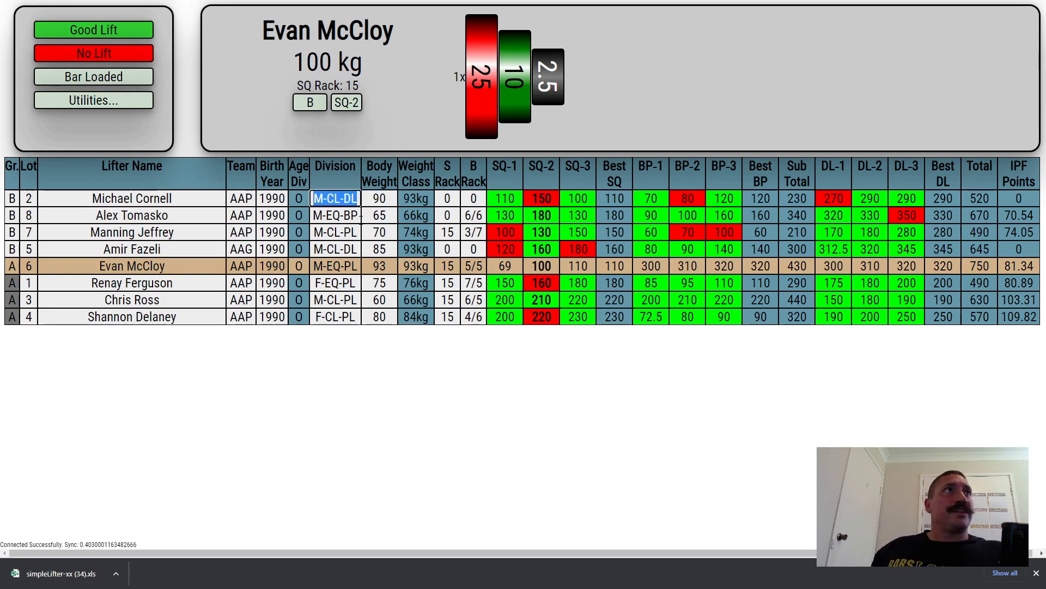
{"action": "left_click", "coordinate": [346, 198]}
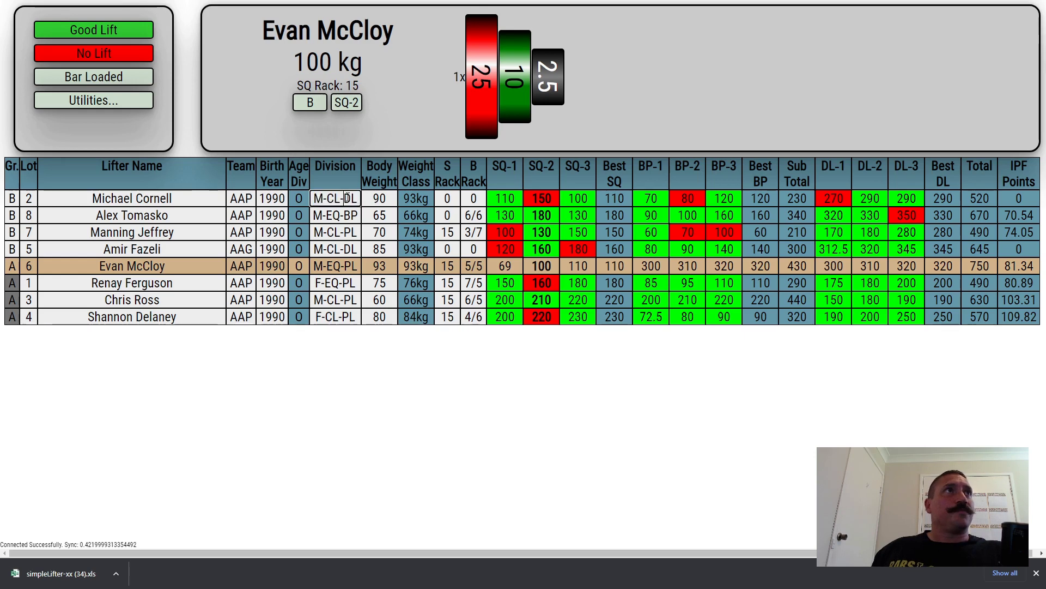
{"action": "key", "text": "Delete"}
{"action": "key", "text": "Delete"}
{"action": "type", "text": "SQ"}
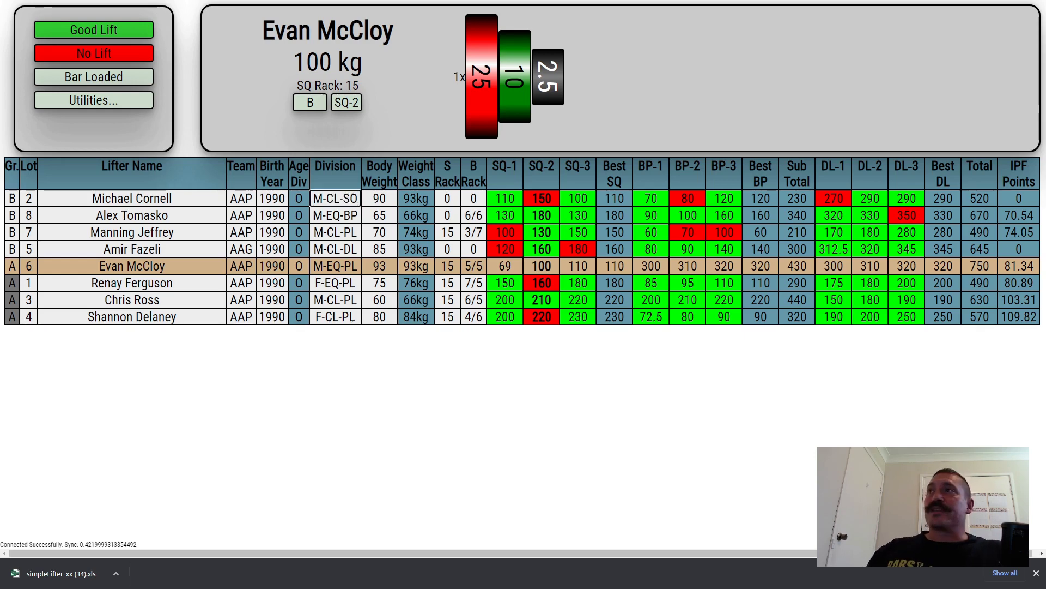
{"action": "key", "text": "BackSpace"}
{"action": "key", "text": "BackSpace"}
{"action": "type", "text": "BP"}
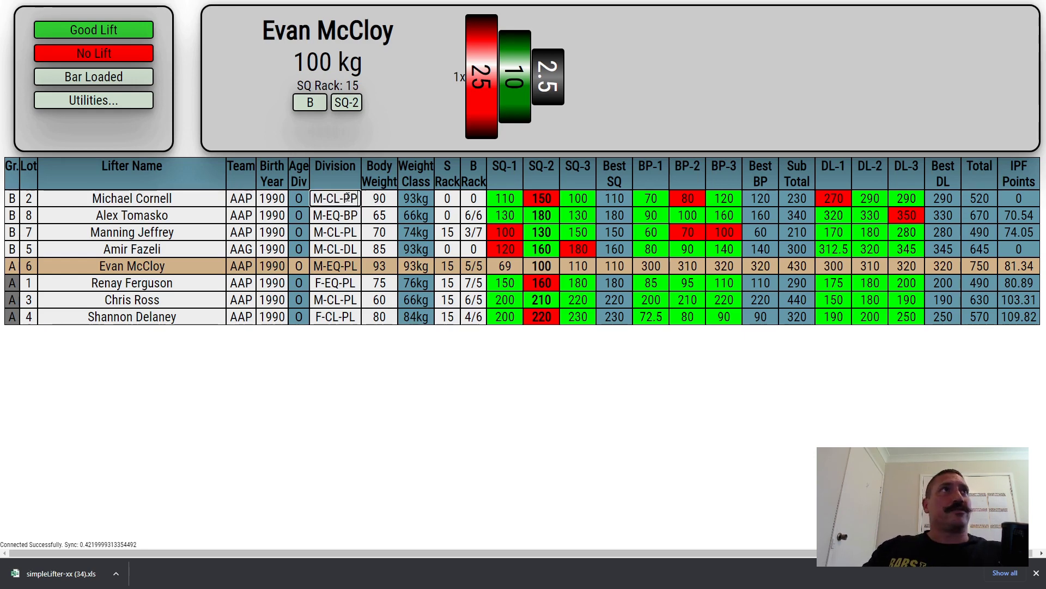
{"action": "key", "text": "Return"}
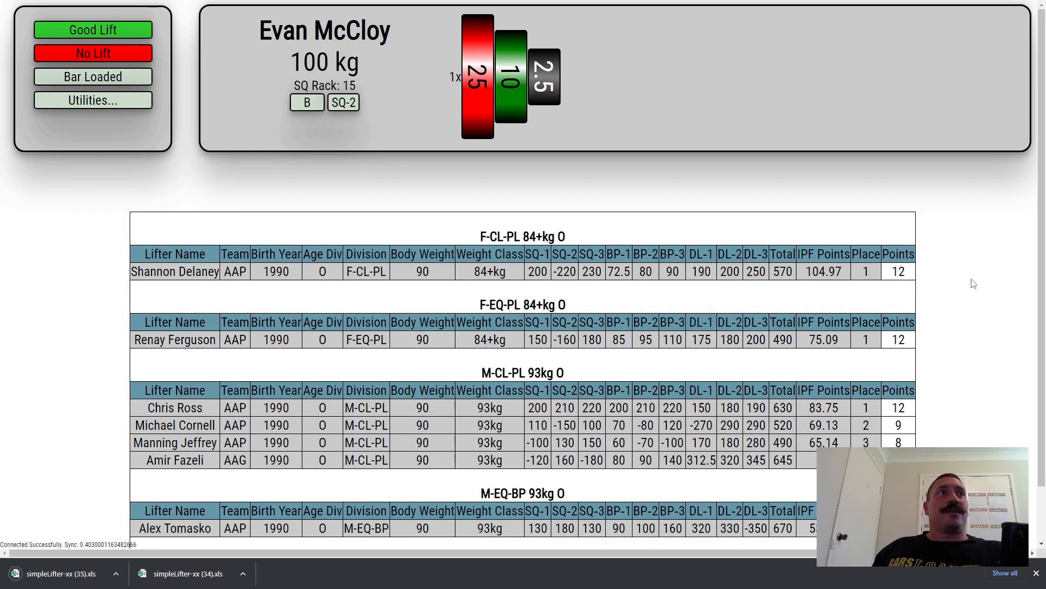
Scroll the results and inspect the M-EQ-BP 93kg O title and lot 8's IPF Points
{"action": "scroll", "coordinate": [974, 284], "scroll_direction": "down", "scroll_amount": 1}
{"action": "scroll", "coordinate": [597, 235], "scroll_direction": "down", "scroll_amount": 1}
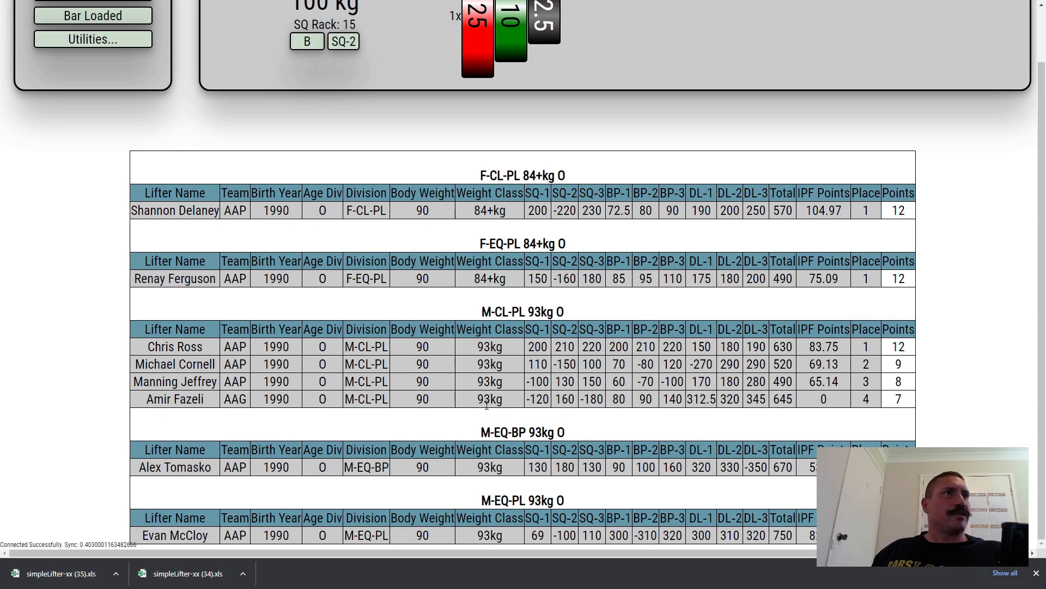
{"action": "left_click_drag", "start_coordinate": [463, 436], "coordinate": [585, 434]}
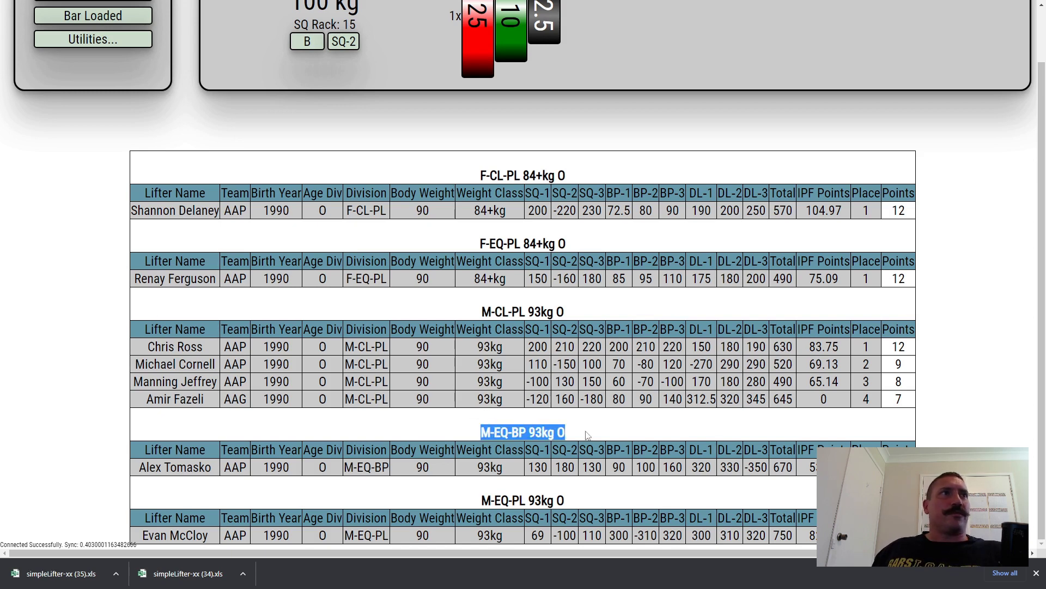
{"action": "left_click", "coordinate": [562, 469]}
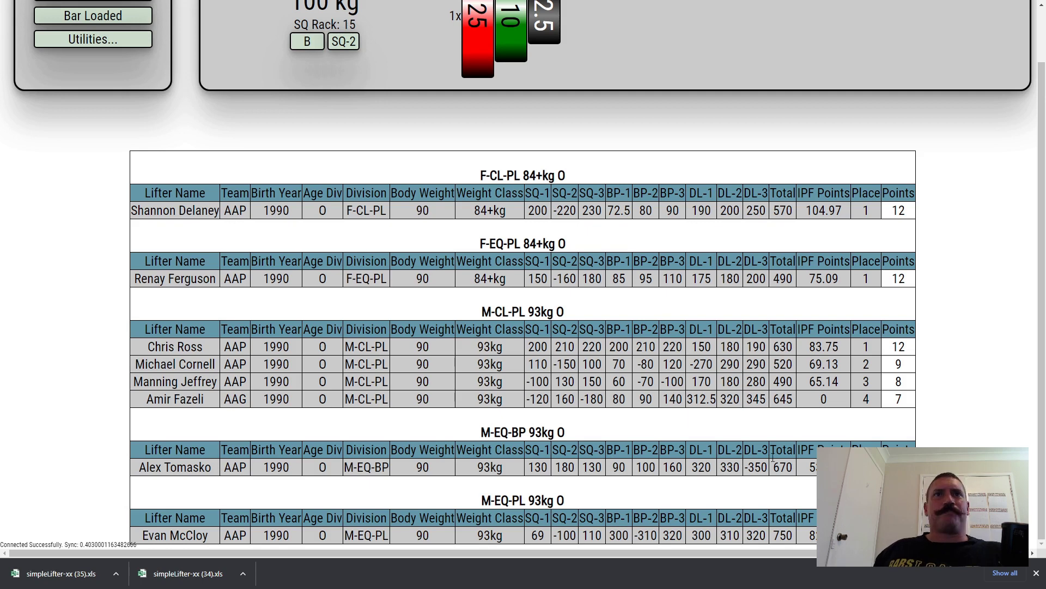
{"action": "left_click_drag", "start_coordinate": [794, 472], "coordinate": [834, 468]}
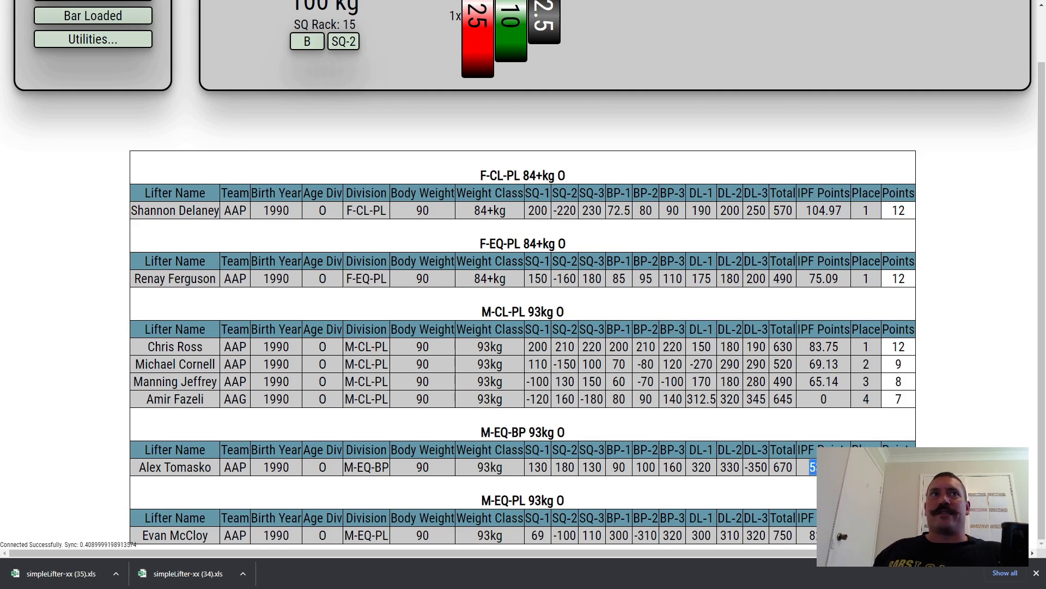
{"action": "left_click", "coordinate": [561, 428]}
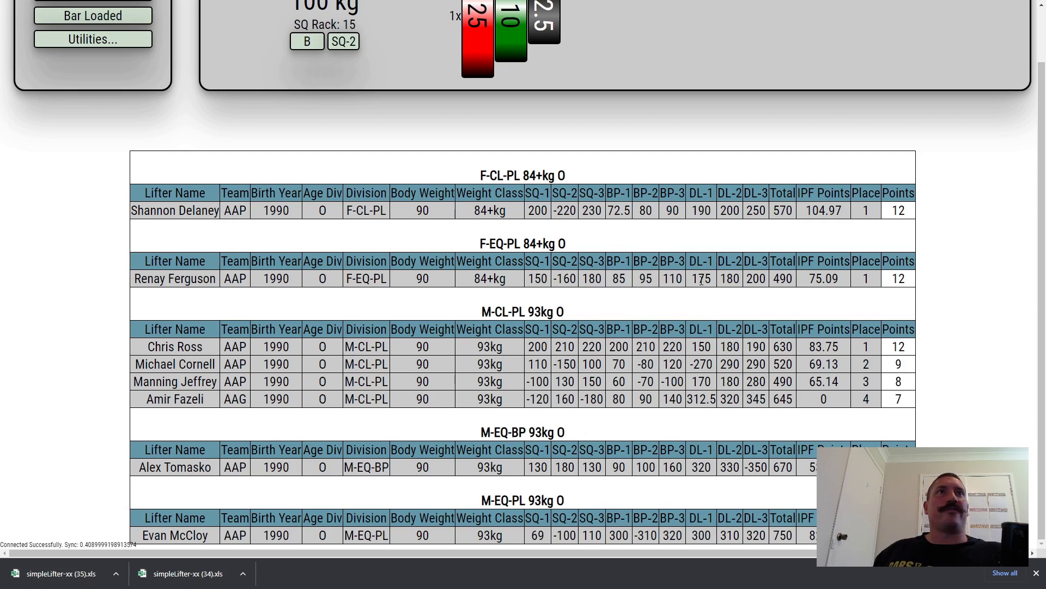